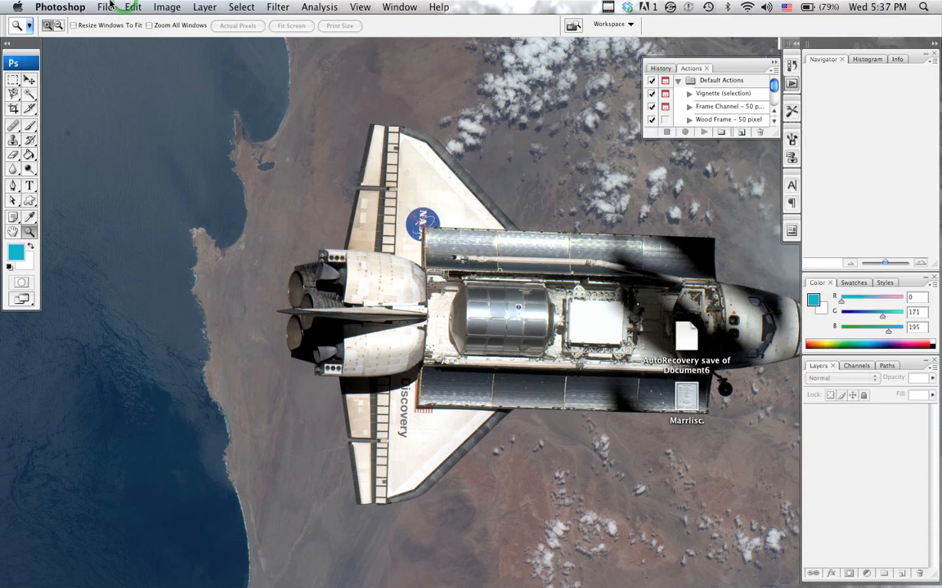
Step: Start a new document and choose the Custom preset for it
click(117, 24)
click(416, 172)
key(Down)
key(Down)
key(Down)
key(Down)
key(Down)
key(Down)
key(Down)
key(Down)
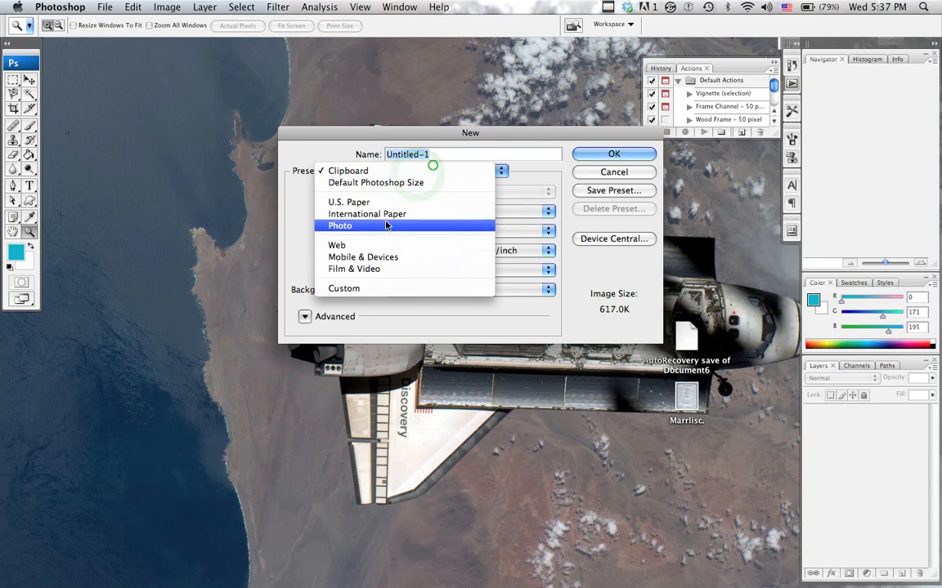
key(Return)
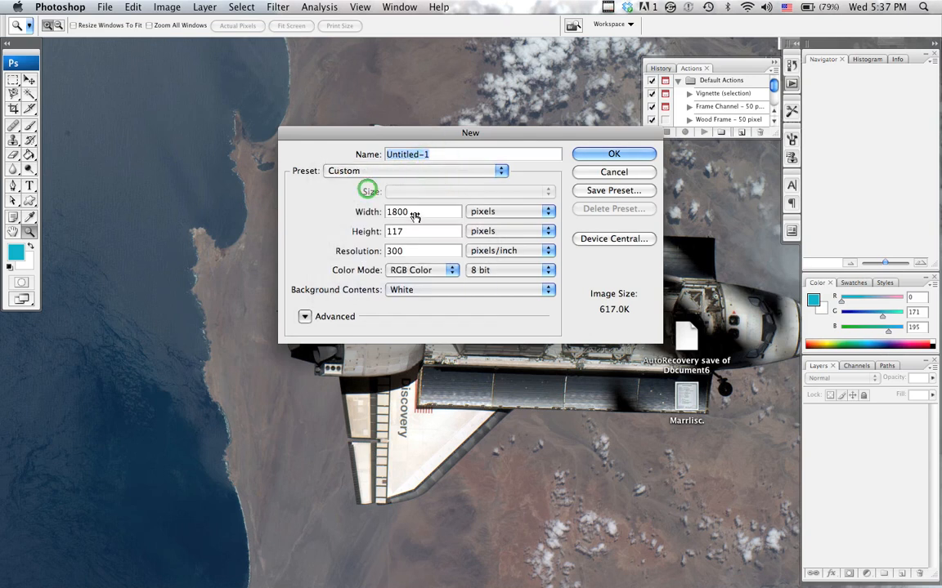
Step: Set the new document's width and height to 600 pixels each, with pixels as the unit
key(Tab)
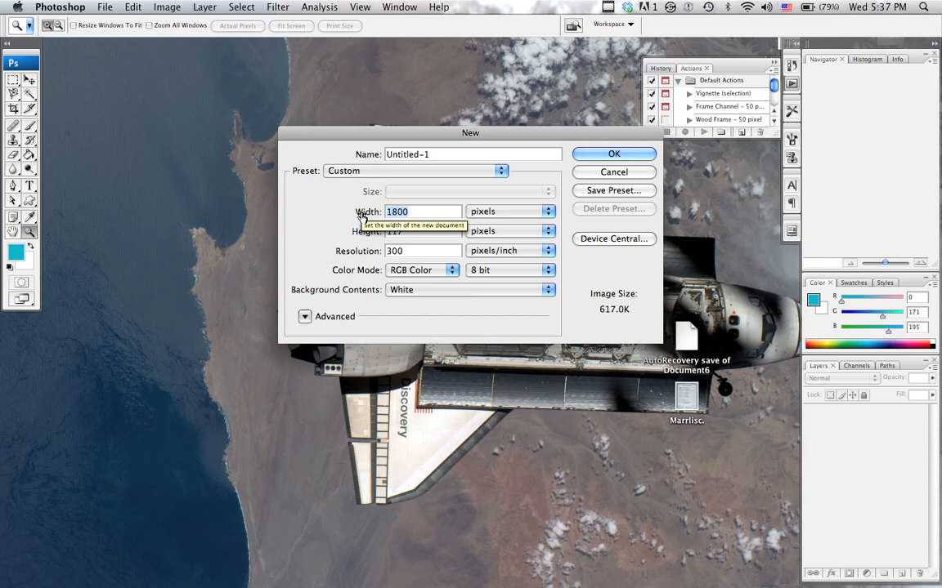
text(600)
key(Tab)
text(600)
click(497, 212)
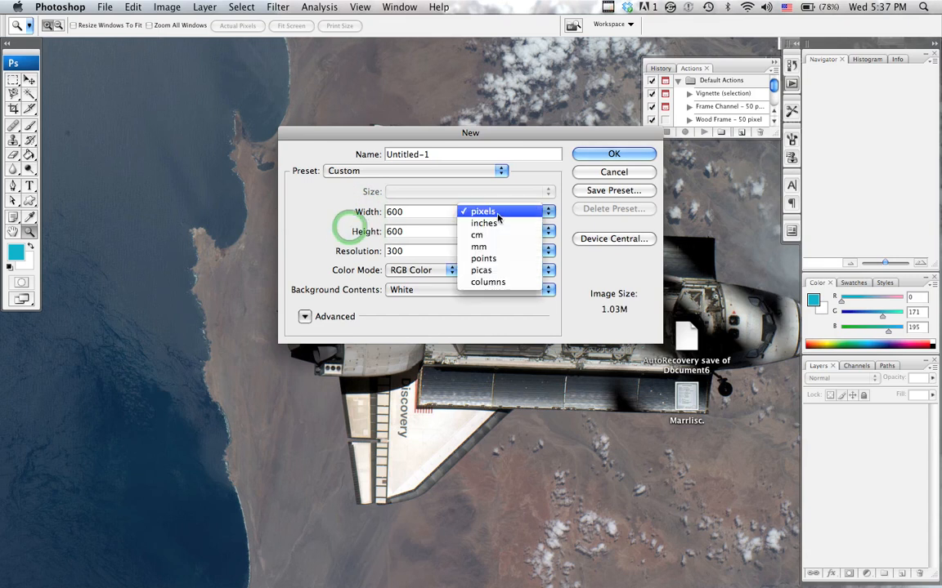
click(490, 216)
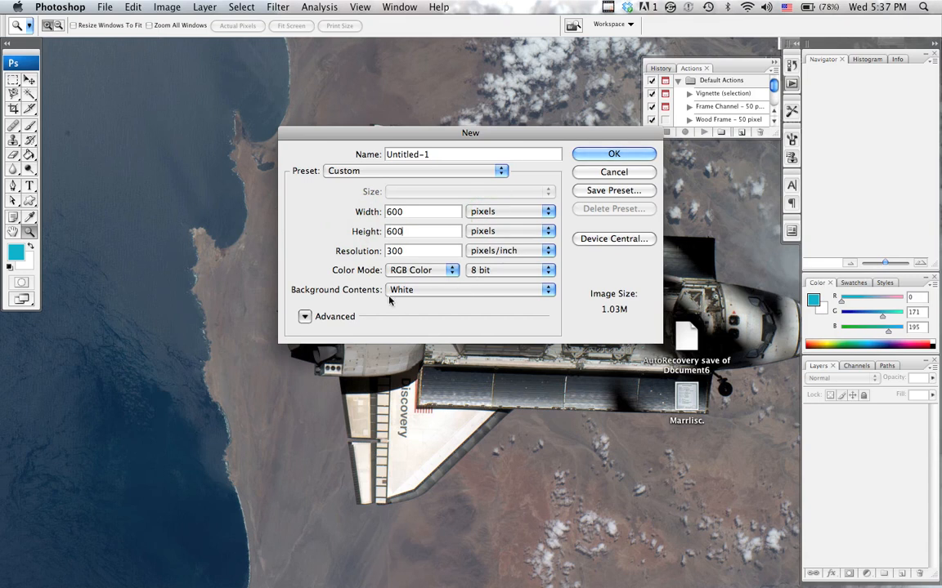
Step: Name the new document BPicon and create it
click(483, 177)
triple_click(387, 153)
text(8)
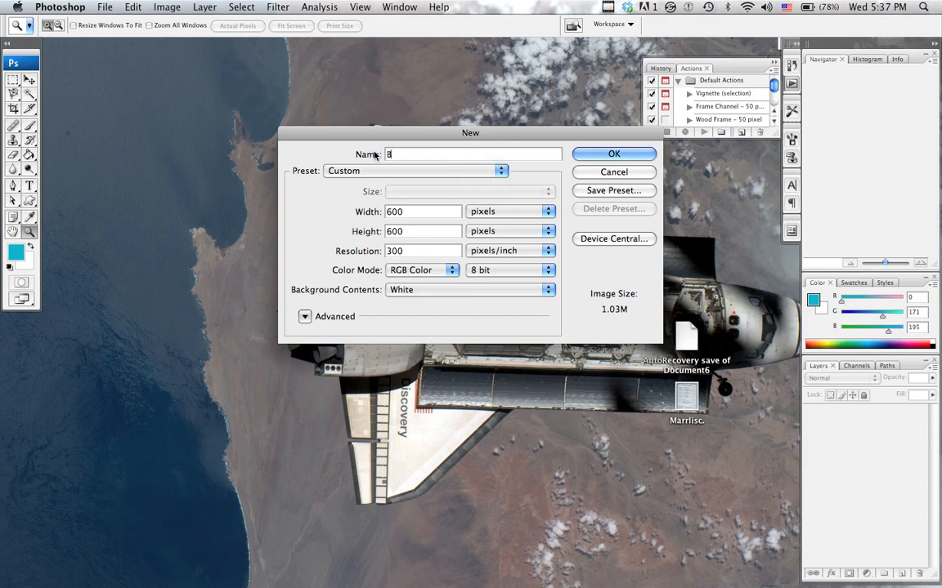
text(Picon)
key(Return)
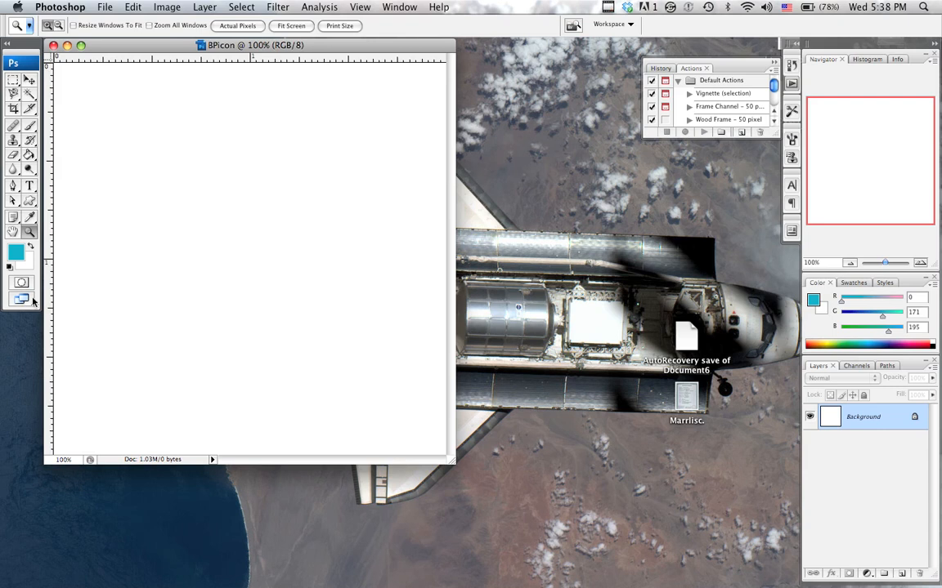
Step: Change the ruler units to pixels in the Units & Rulers preferences
double_click(51, 265)
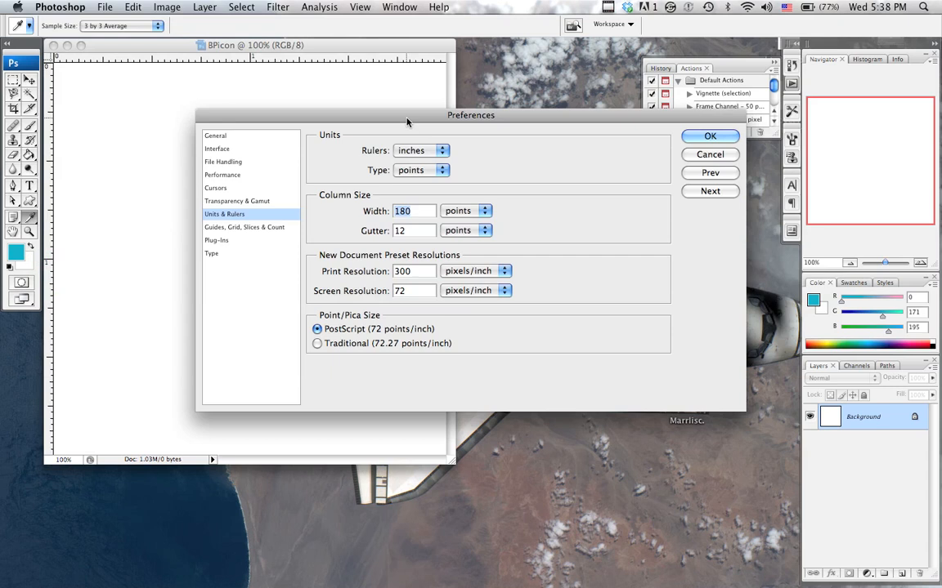
click(417, 151)
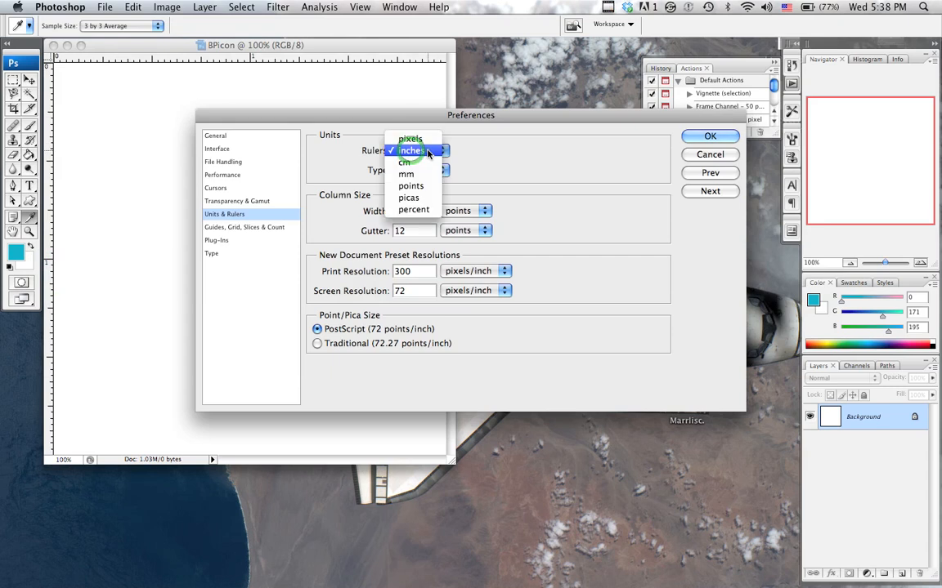
click(421, 142)
click(707, 136)
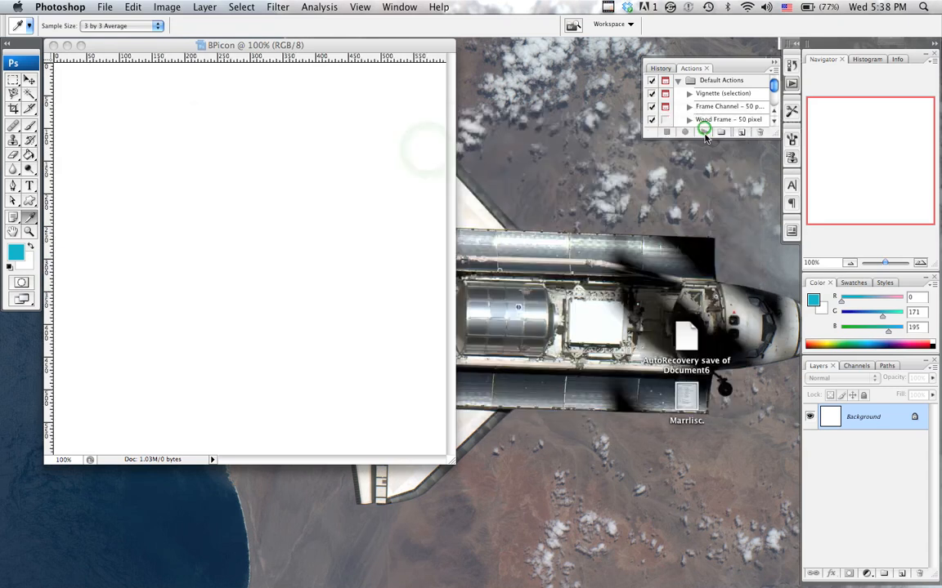
Step: Convert the locked Background into a regular layer, accepting the default name and settings
key(z)
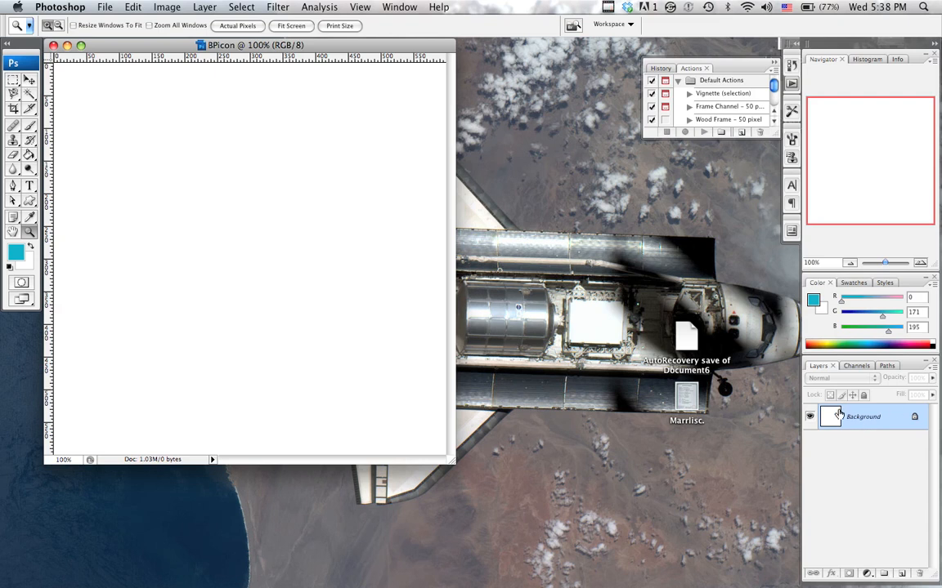
double_click(880, 418)
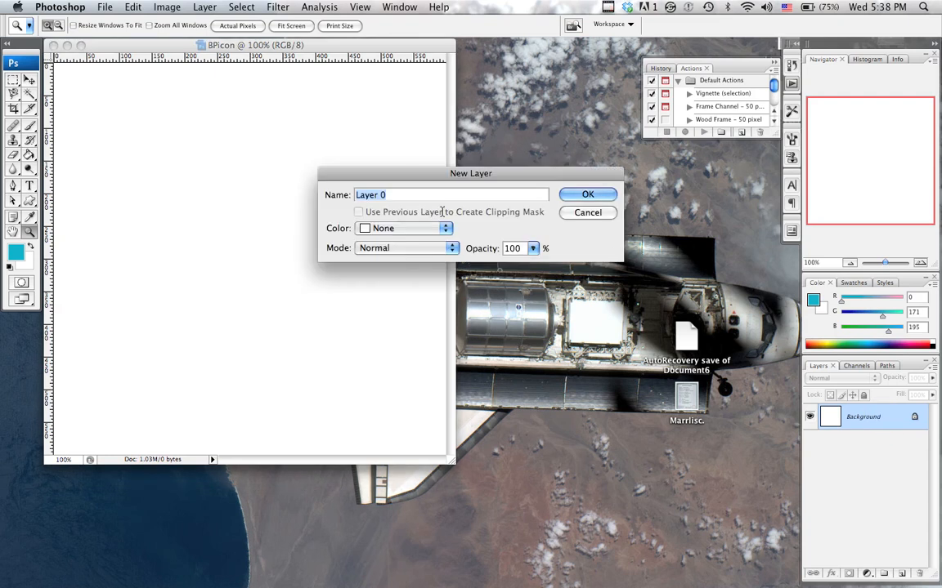
click(572, 196)
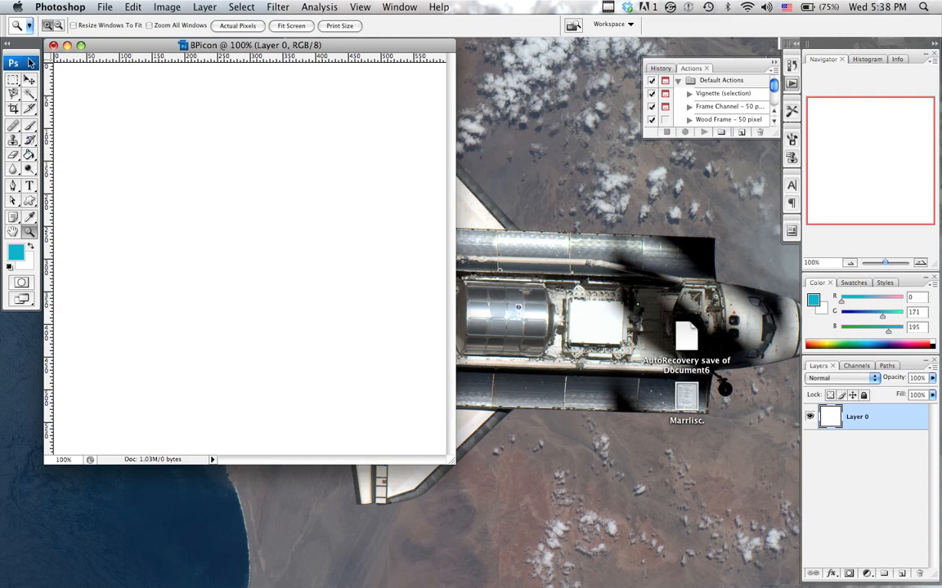
Step: Activate the Gradient tool and load the Black, White preset in the Gradient Editor
click(29, 156)
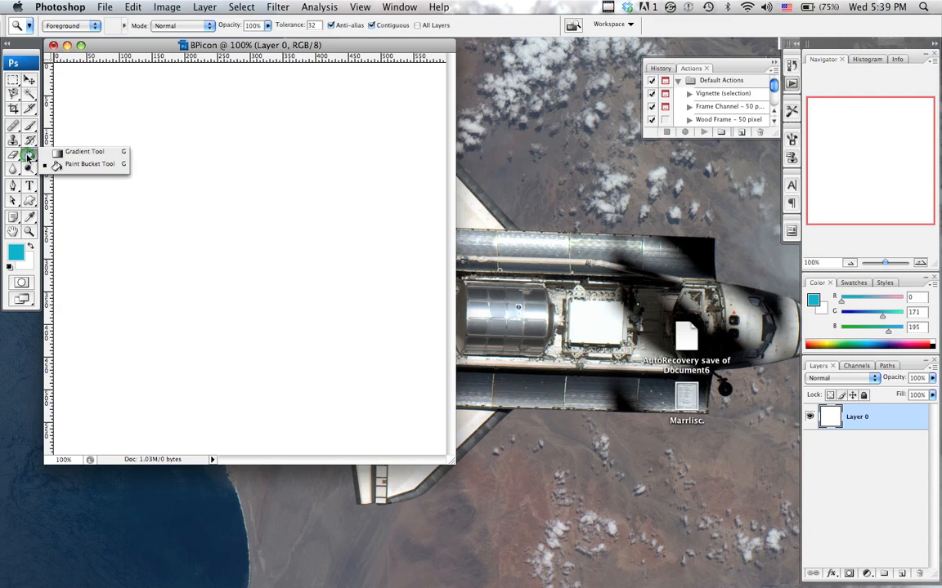
click(70, 157)
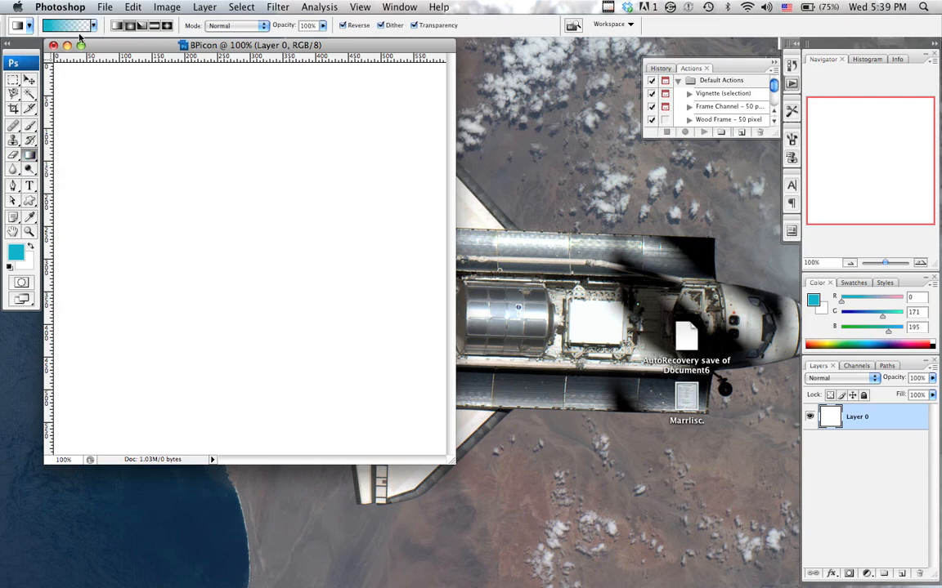
click(58, 28)
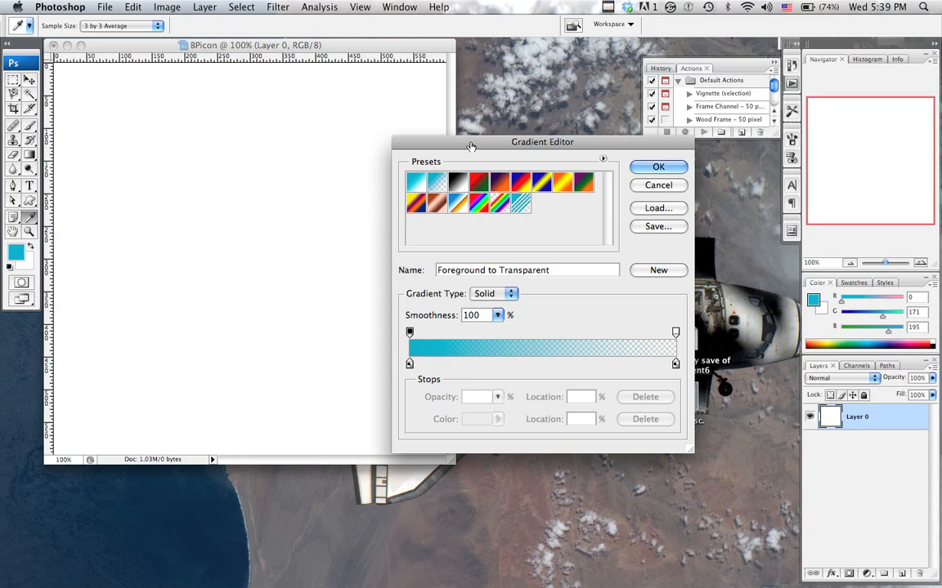
click(457, 183)
click(499, 182)
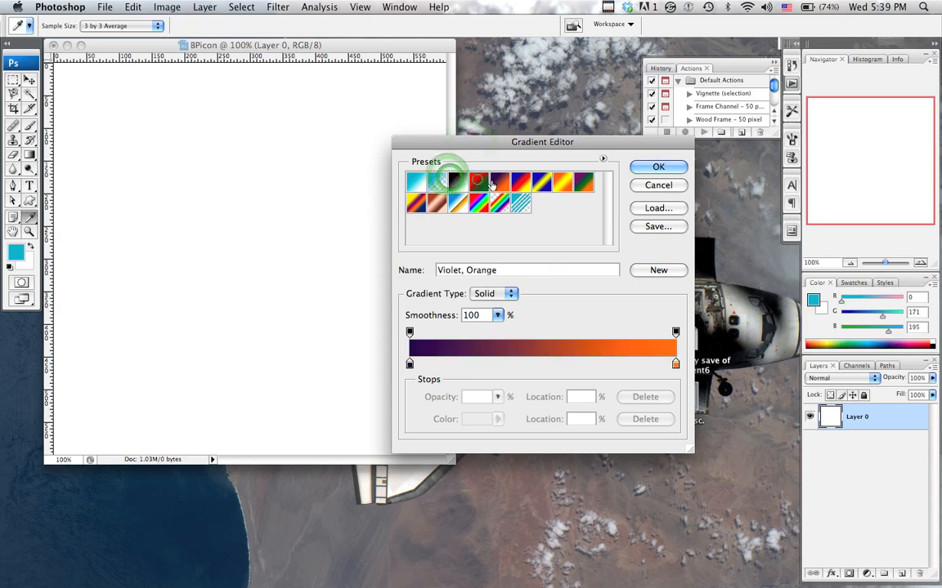
click(462, 185)
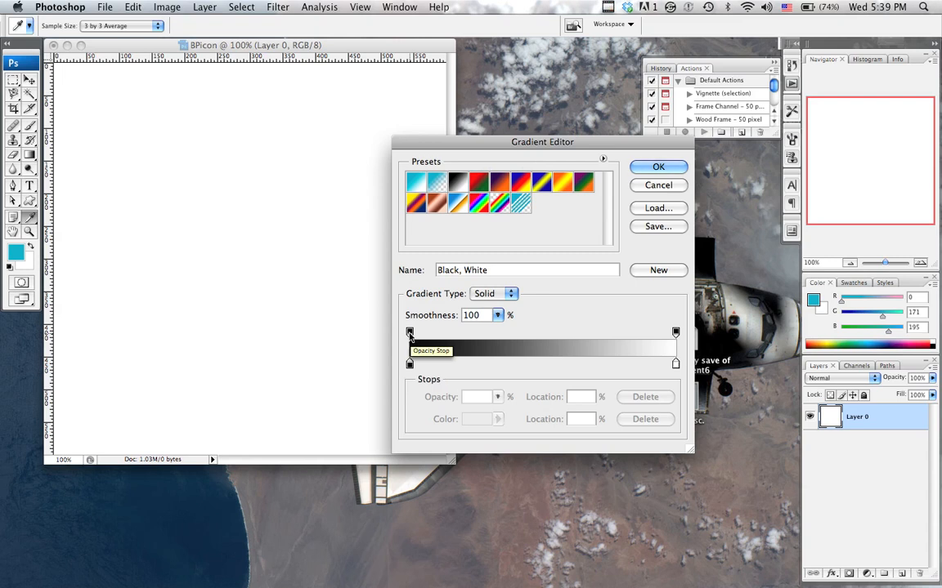
Step: Turn off web-only colors and set the gradient's starting color stop to light gray e3e3e3
click(410, 364)
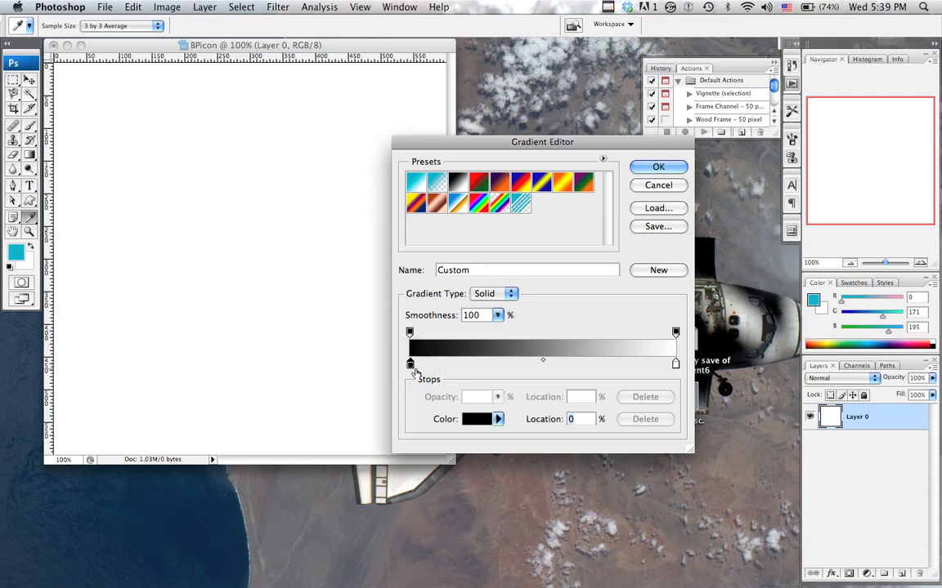
click(469, 418)
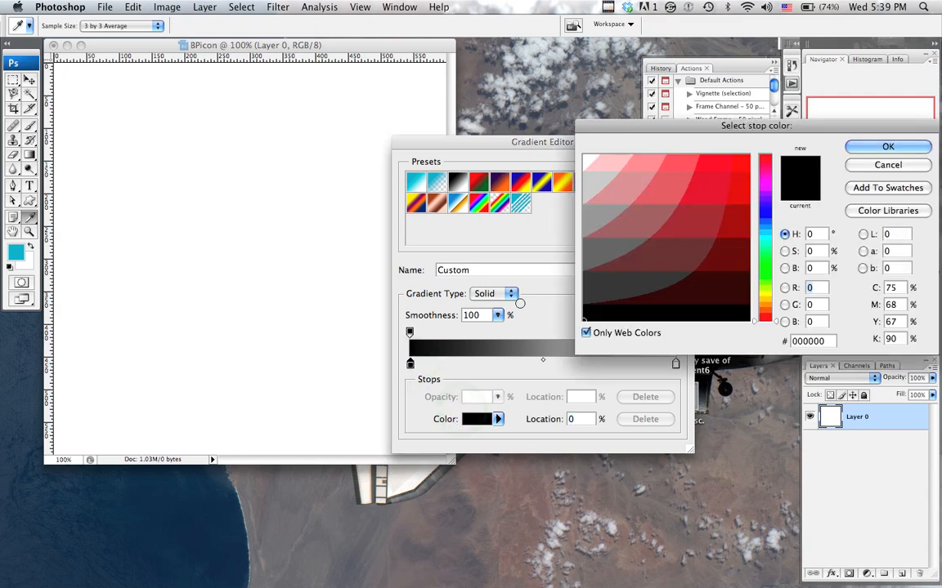
drag(761, 137, 653, 116)
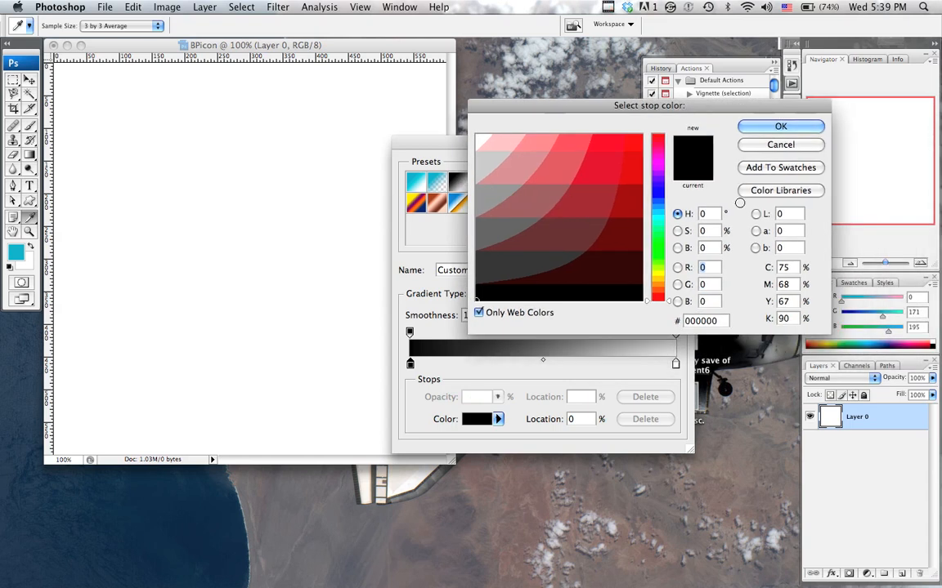
click(480, 311)
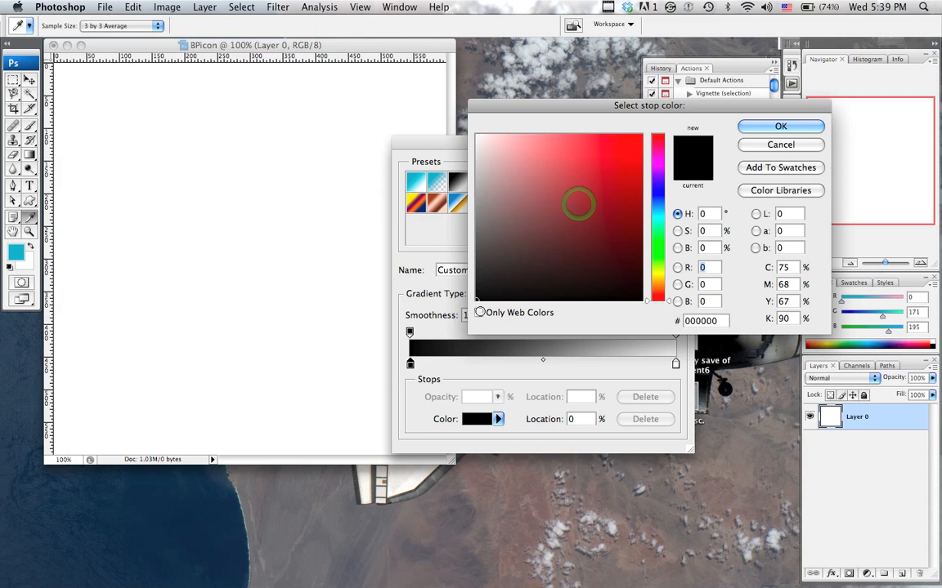
drag(491, 203, 413, 139)
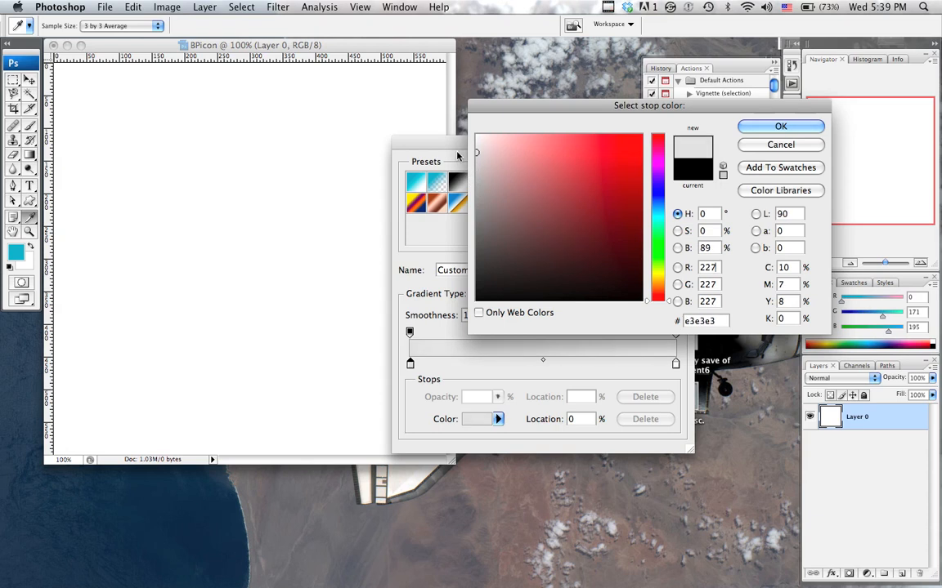
click(759, 129)
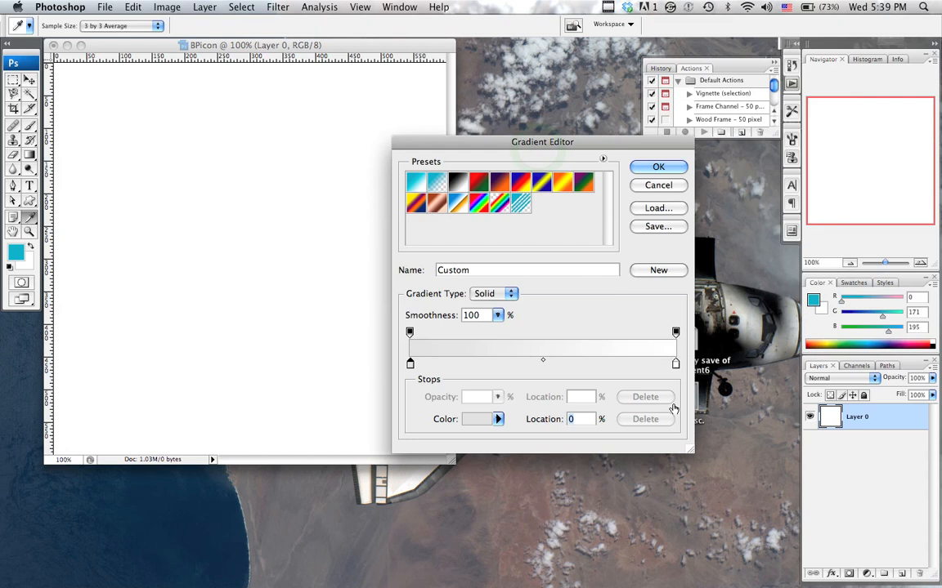
Step: Set the gradient's ending color stop at location 100% to medium gray 8a8a8a
click(675, 364)
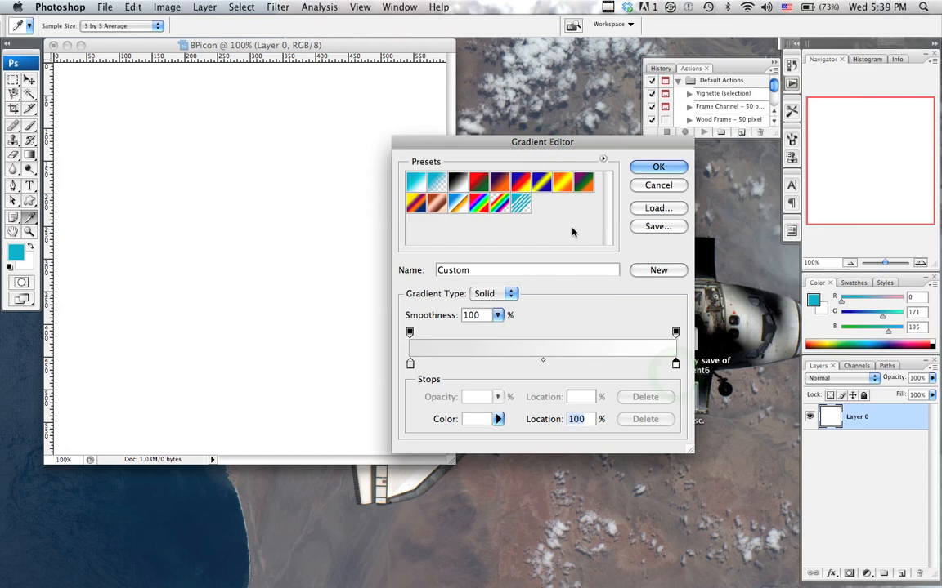
click(604, 364)
click(481, 418)
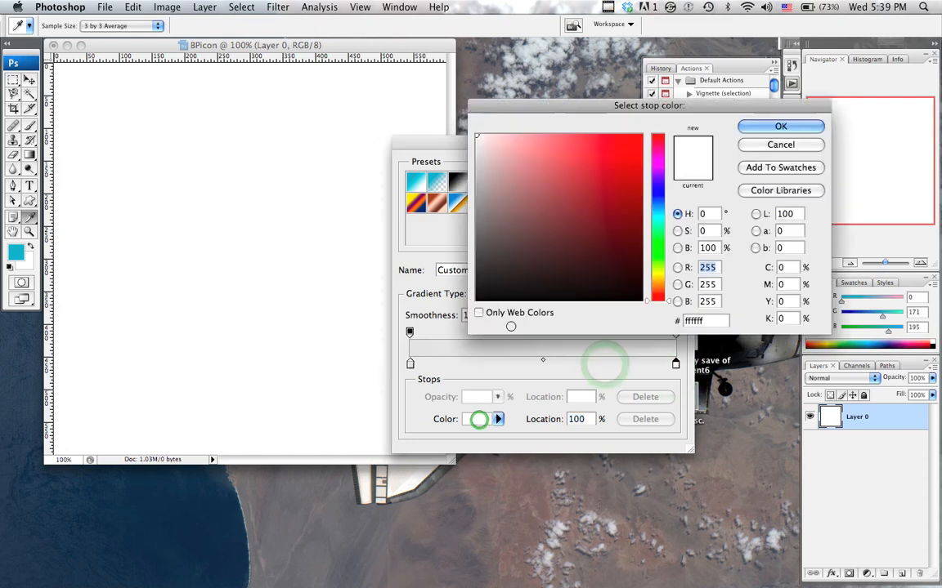
drag(507, 214, 471, 214)
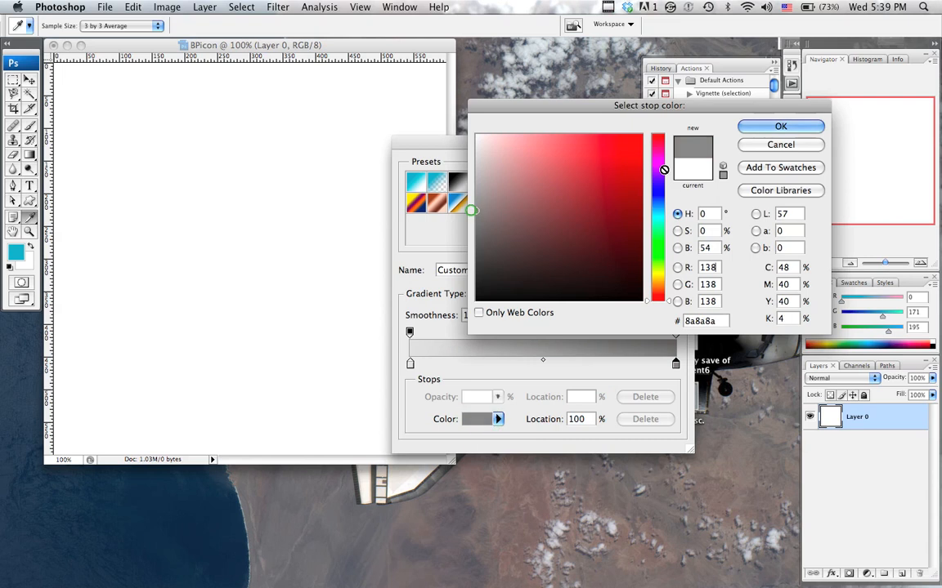
click(775, 127)
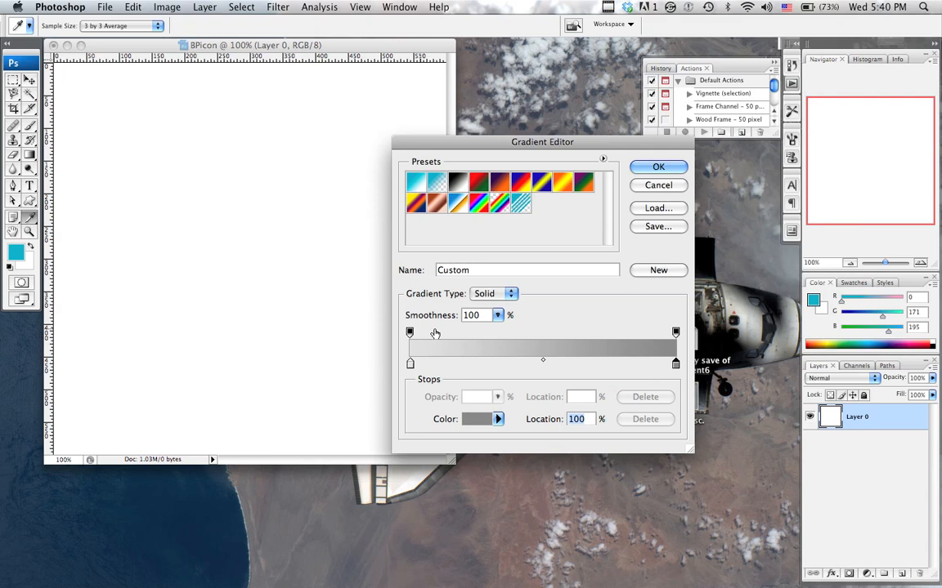
Step: Try 0% opacity on the gradient's ending opacity stop and restore it to 100%
click(675, 332)
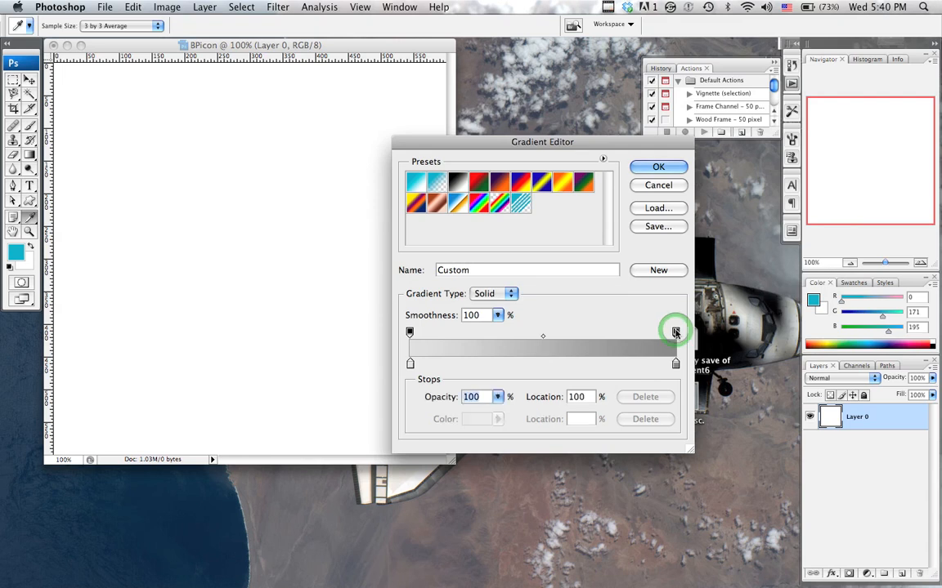
click(498, 397)
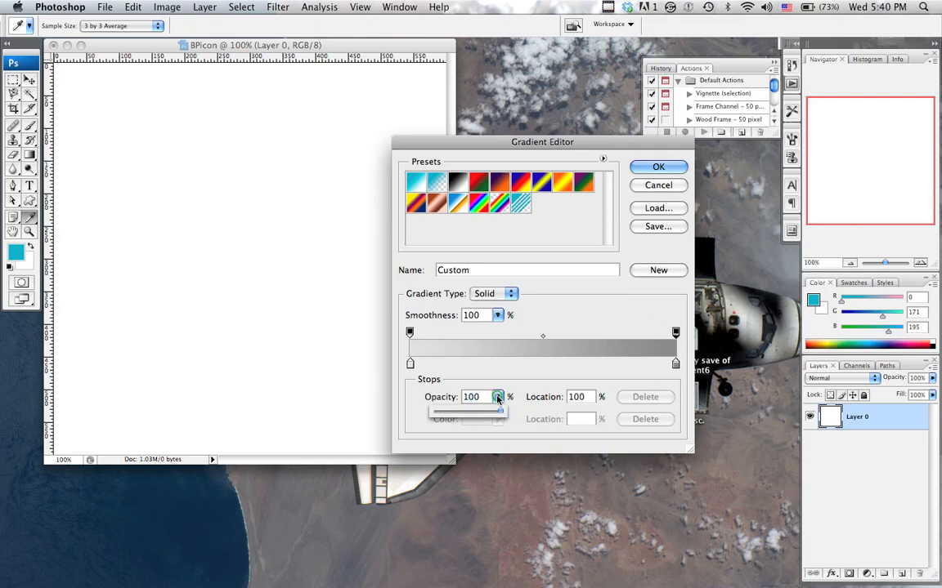
drag(500, 411, 422, 417)
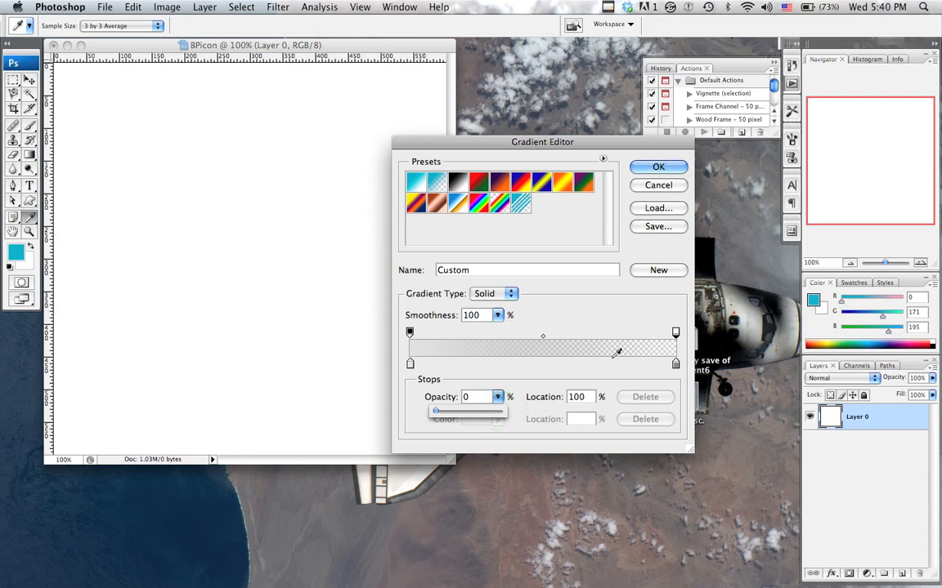
click(465, 396)
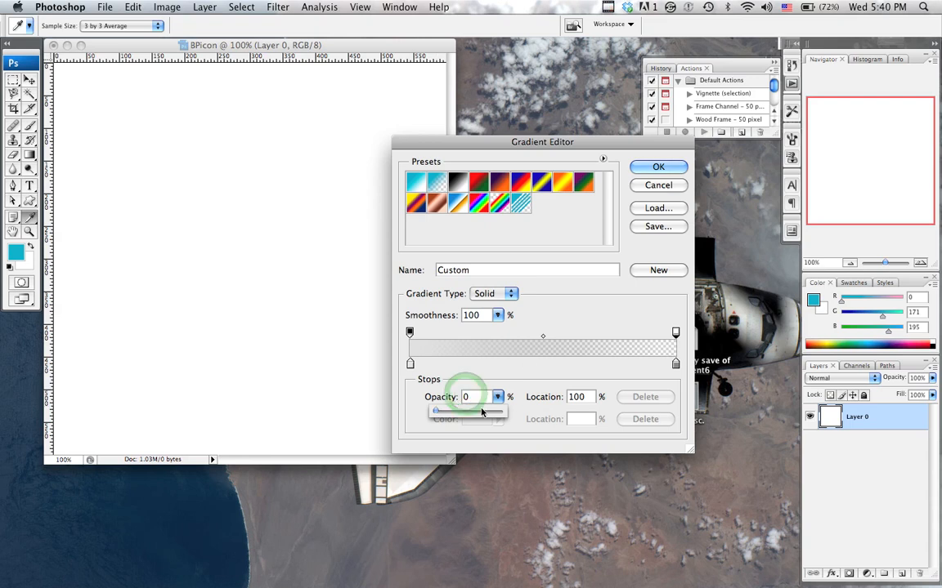
click(506, 411)
drag(434, 411, 500, 412)
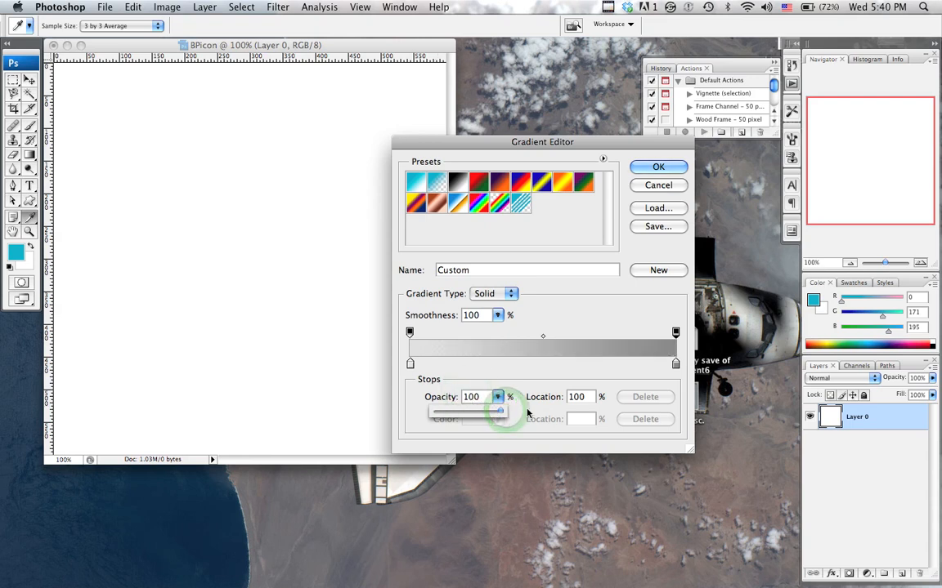
click(675, 364)
text(0)
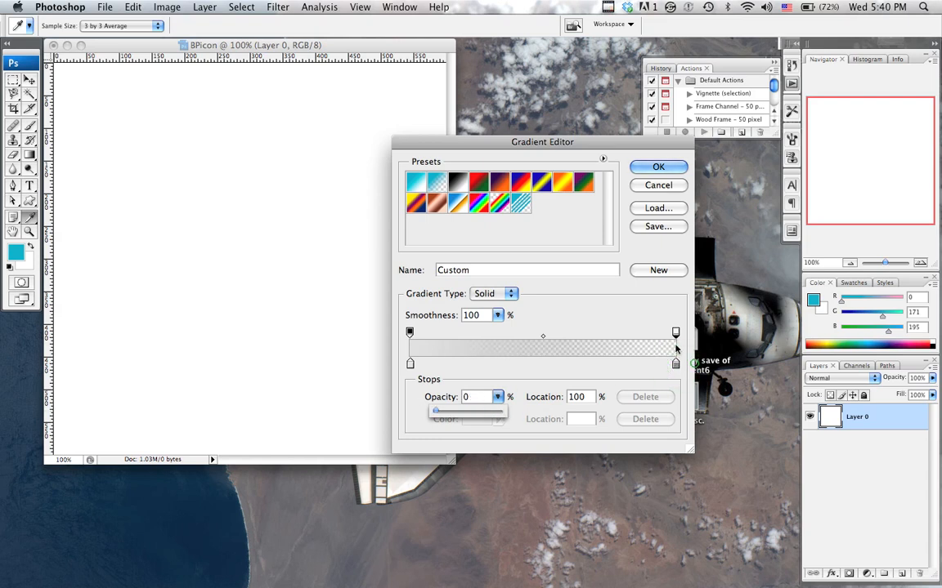
drag(434, 411, 527, 402)
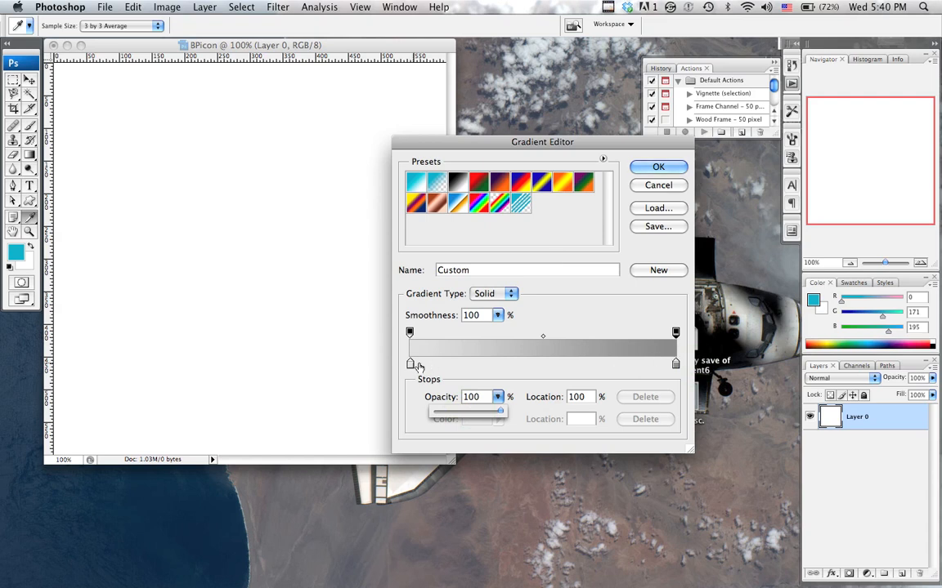
Step: Accept the custom gradient and apply it to Layer 0 as a horizontal linear gradient from the left edge to the right edge
click(675, 362)
key(Return)
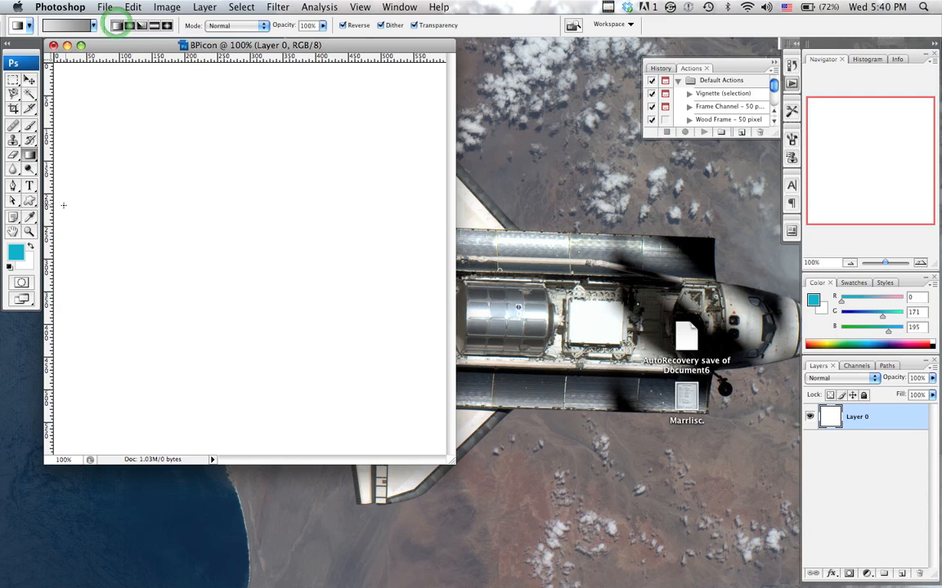
drag(57, 207, 446, 214)
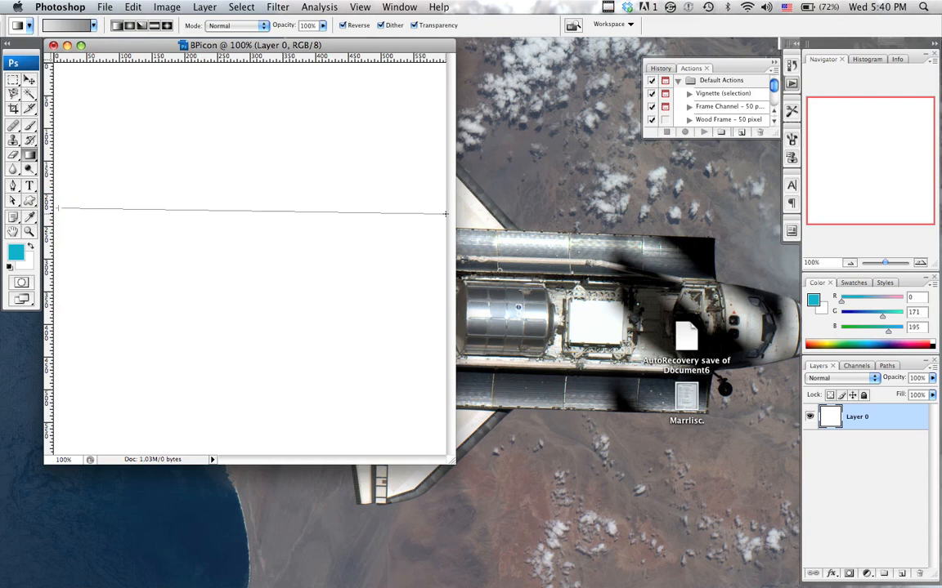
drag(445, 214, 446, 212)
drag(446, 213, 445, 213)
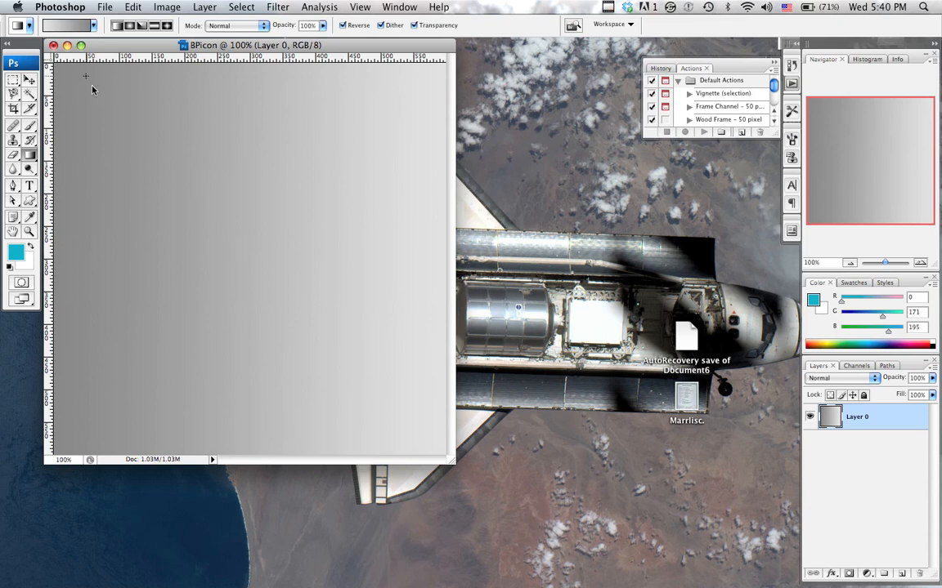
Step: Turn off the gradient's Reverse option and reapply the linear gradient from left to right across Layer 0
click(343, 25)
drag(84, 187, 441, 199)
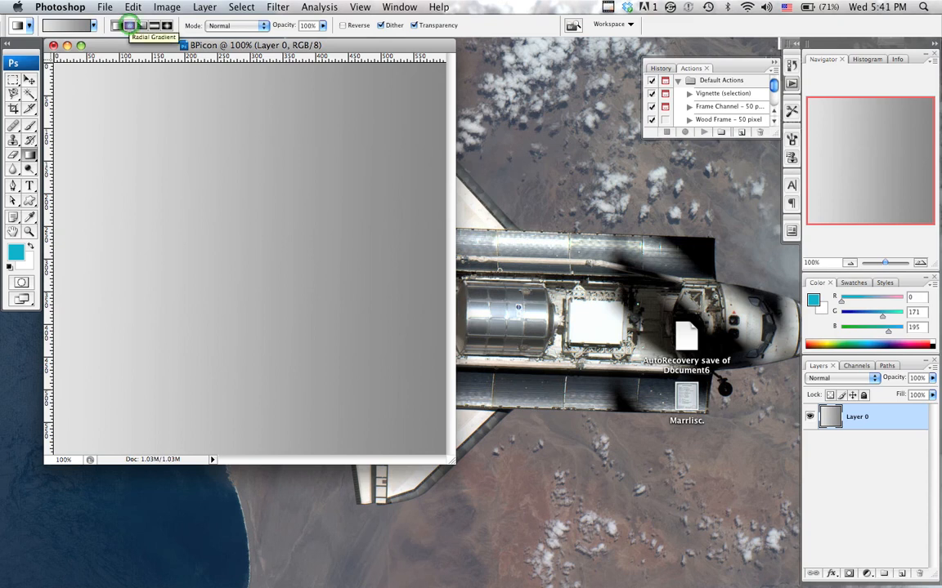
Step: Switch to a Radial Gradient and apply it to Layer 0 from around the canvas center out to the right edge
click(130, 27)
click(242, 258)
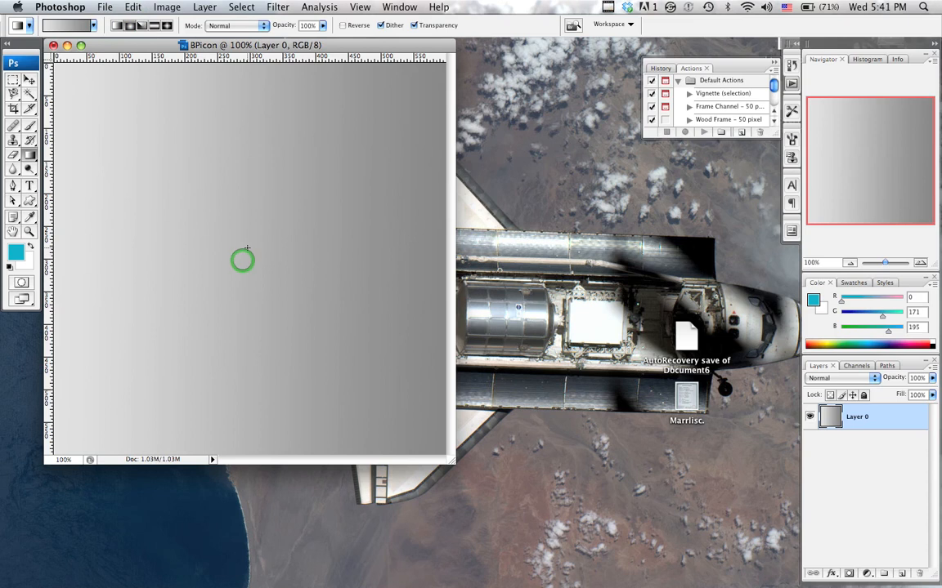
drag(297, 247, 454, 255)
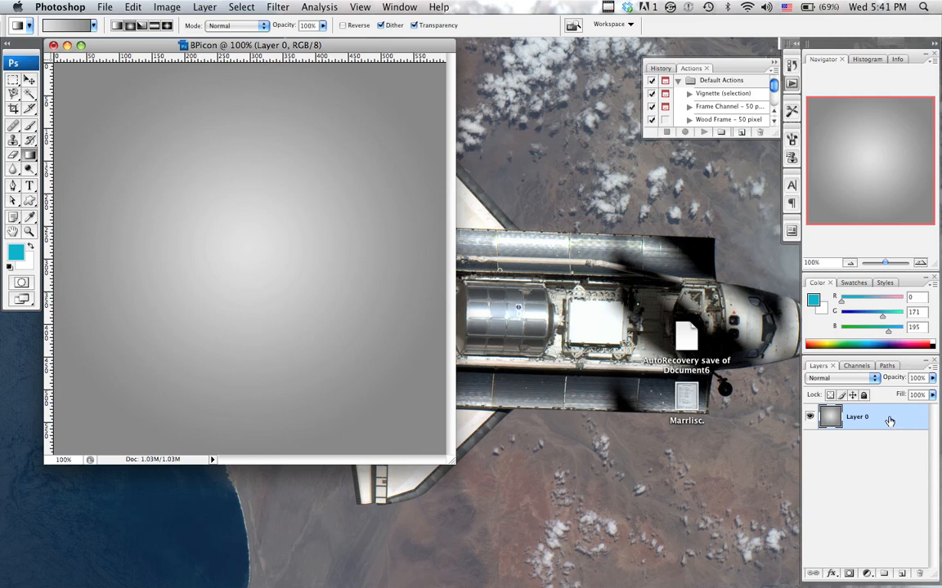
Step: Add a new layer above Layer 0 and start a text line on it left of the canvas center with the Type tool
click(901, 573)
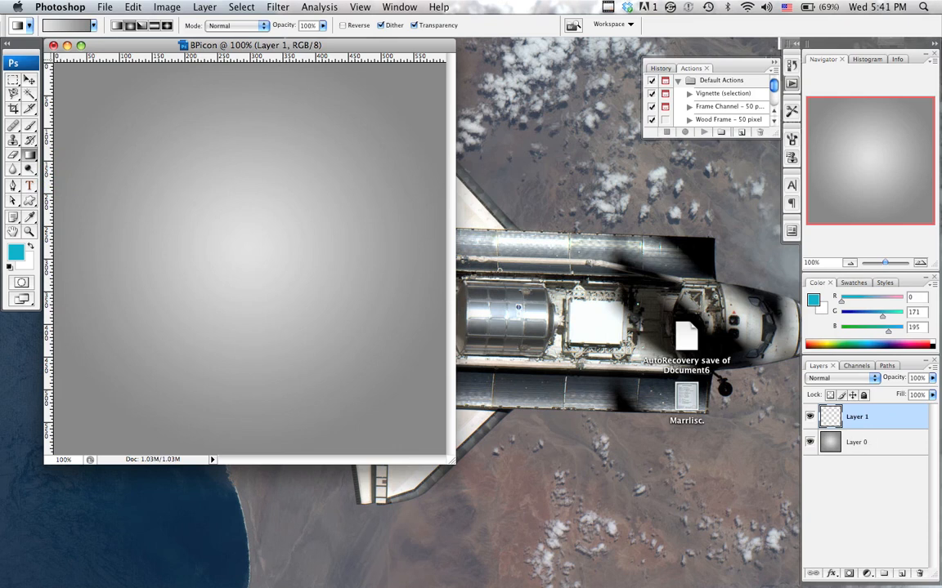
key(t)
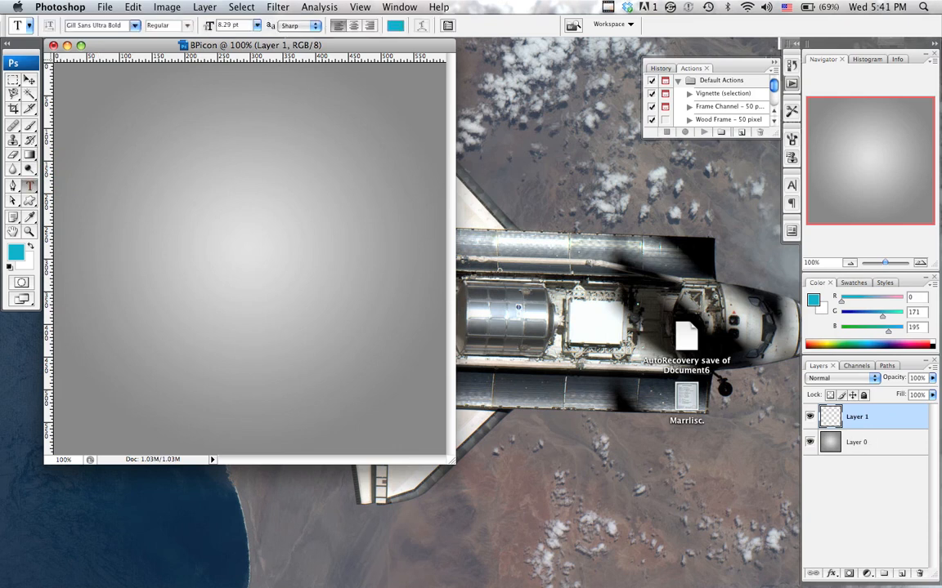
click(139, 241)
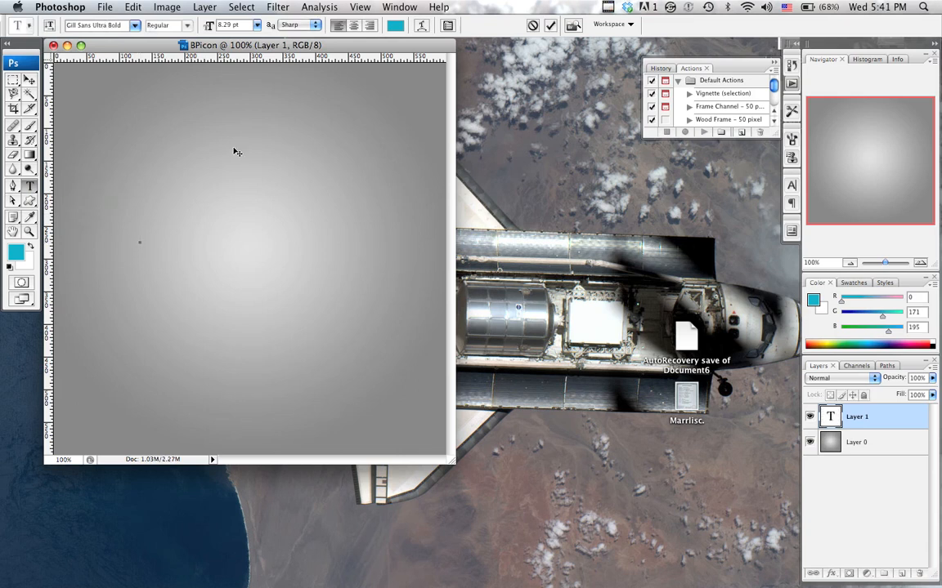
text(Plksdfgafk)
key(BackSpace)
key(BackSpace)
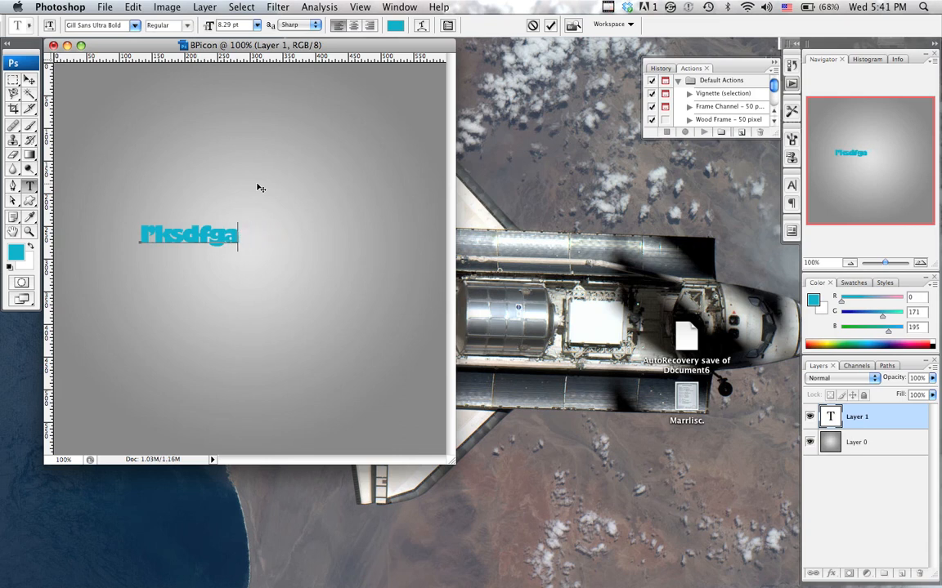
key(BackSpace)
key(BackSpace)
key(BackSpace)
key(BackSpace)
key(BackSpace)
key(BackSpace)
key(BackSpace)
key(BackSpace)
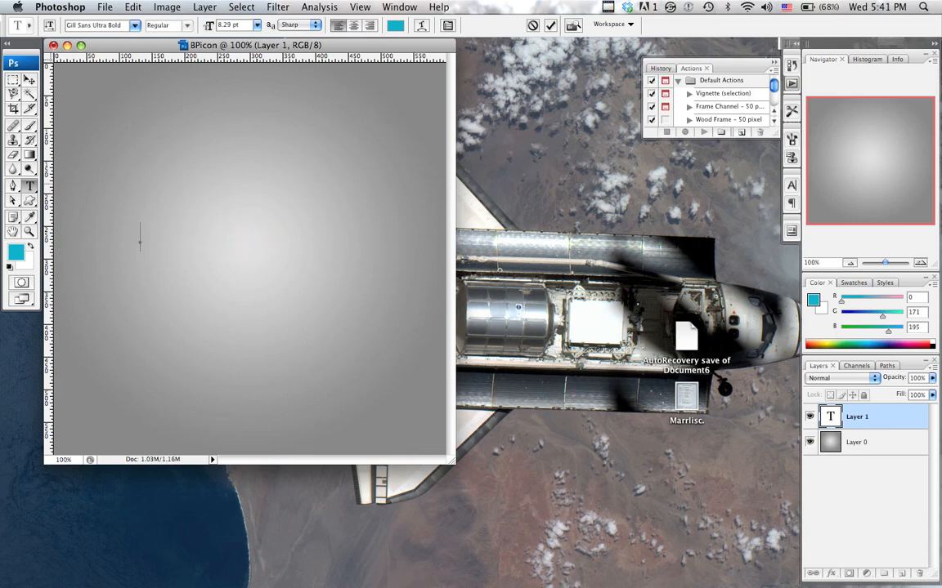
Step: Enter BP as the text and set its font size to 72 pt
text(BP)
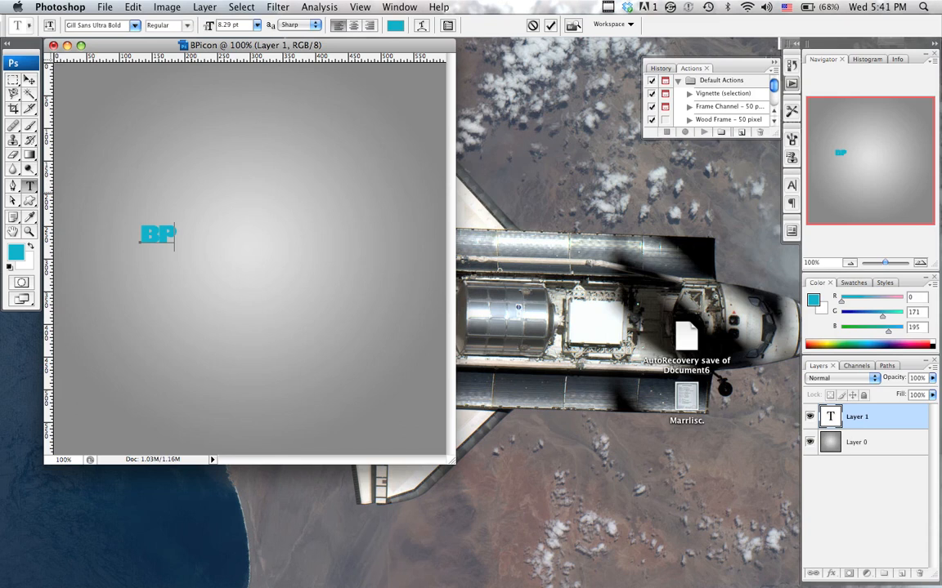
drag(174, 237, 103, 247)
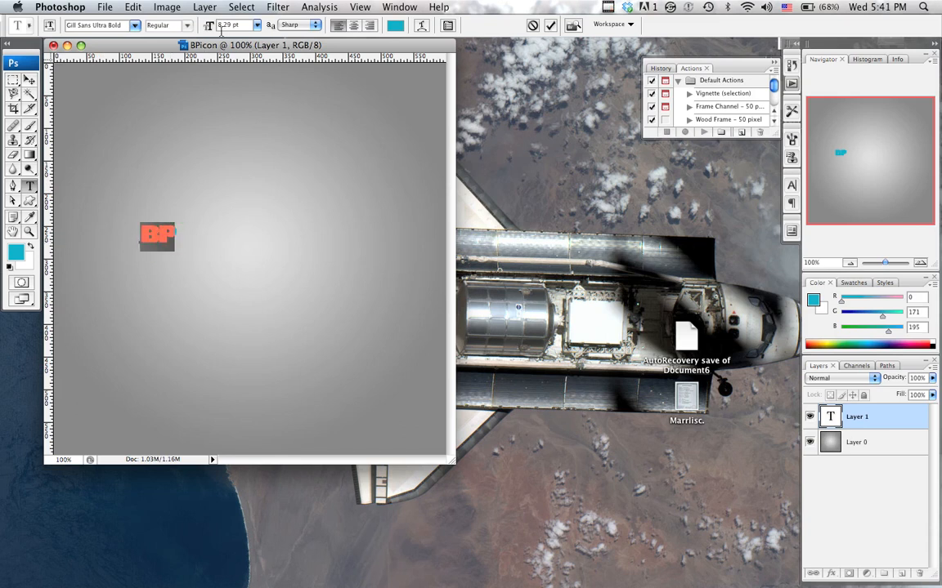
drag(214, 26, 237, 162)
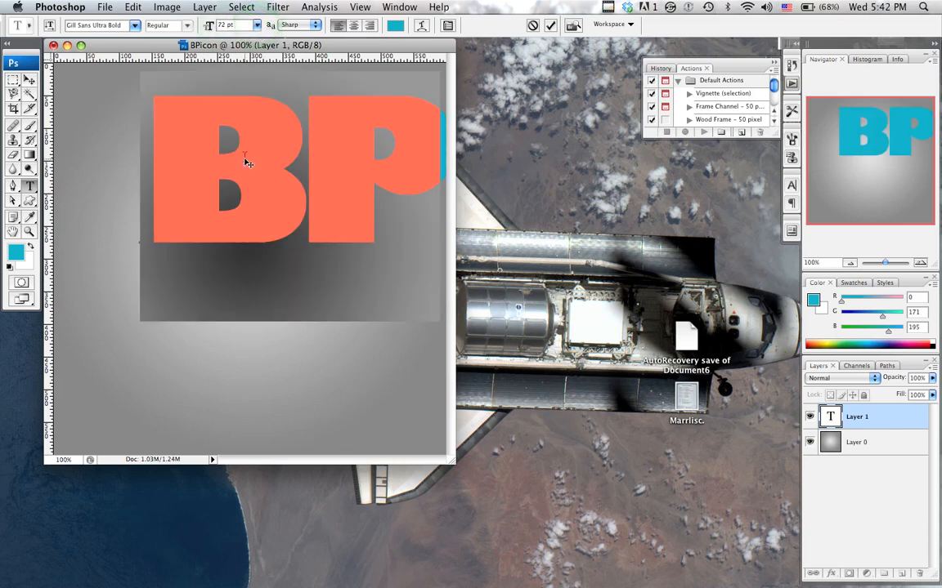
Step: Move the BP text with the Move tool to the center of the canvas
click(29, 80)
drag(301, 219, 251, 309)
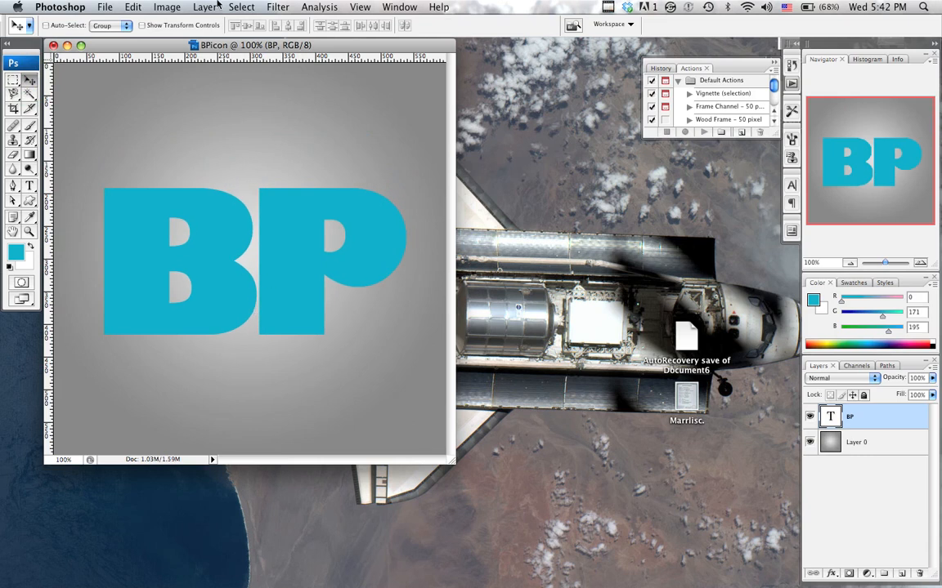
click(29, 186)
click(112, 237)
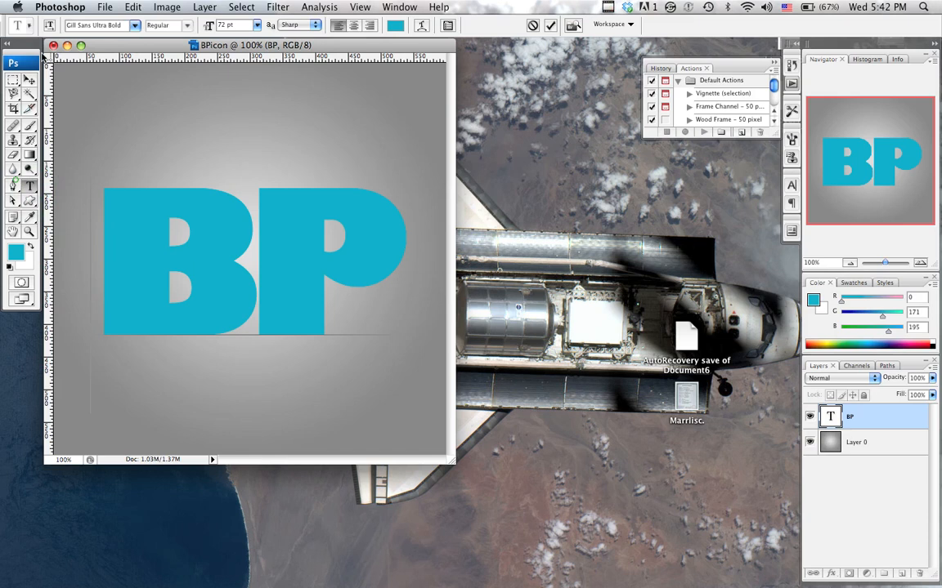
click(30, 78)
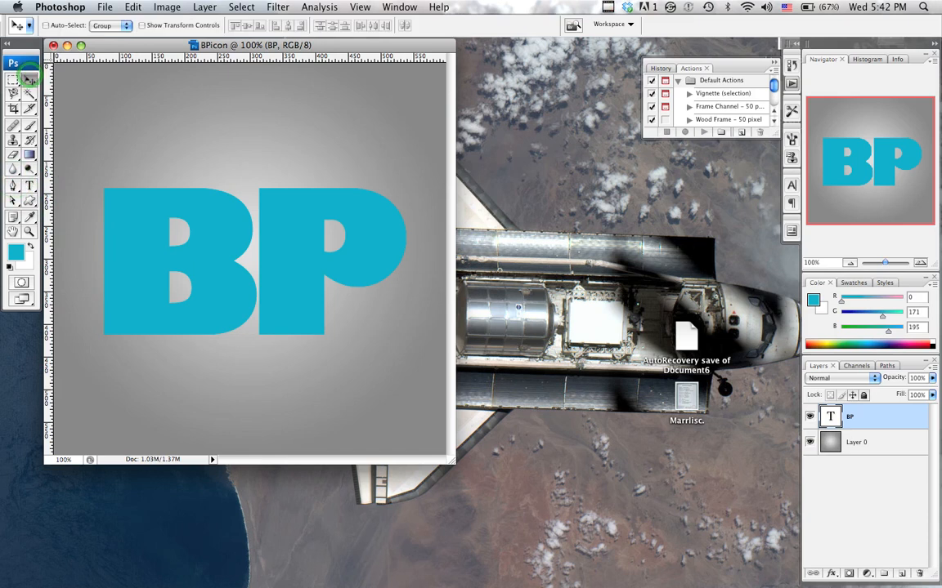
click(30, 185)
click(76, 86)
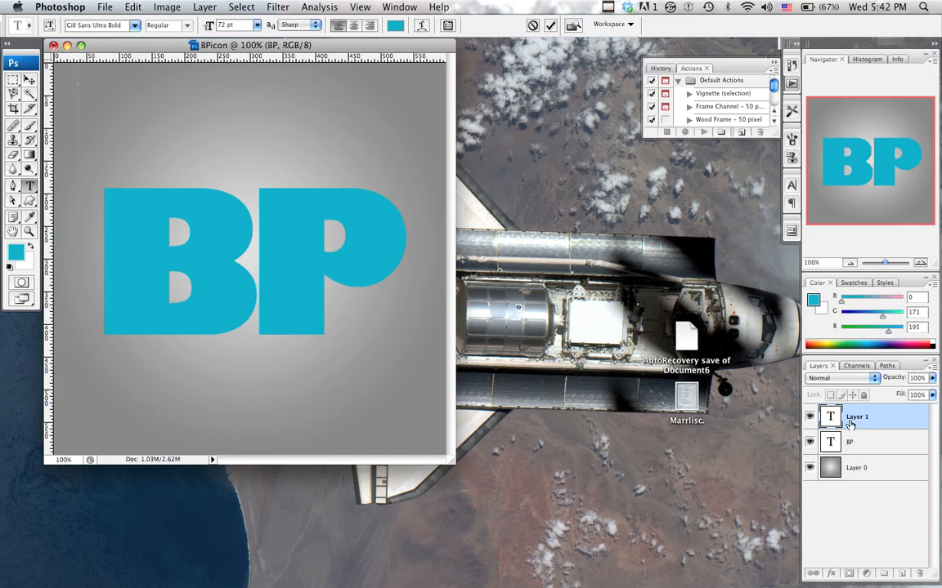
drag(859, 417, 920, 574)
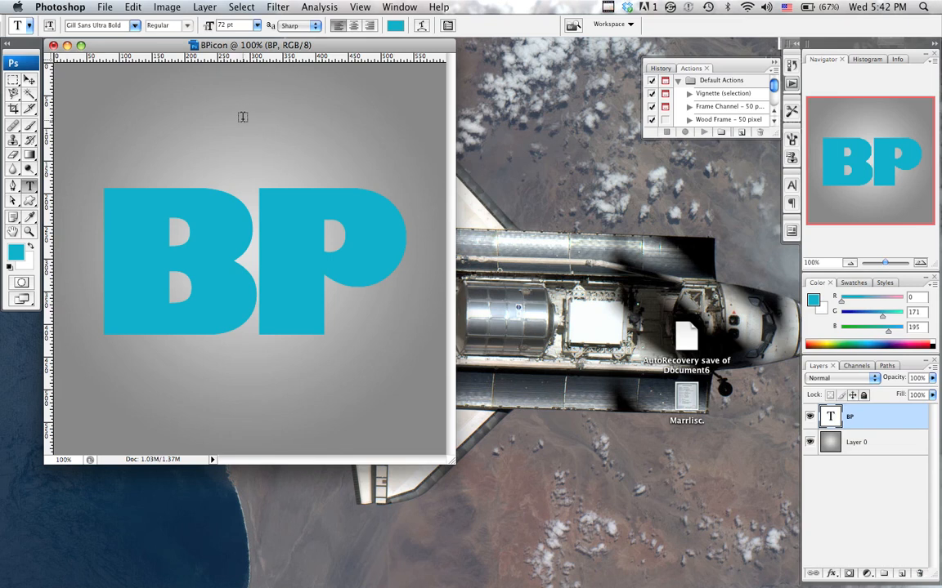
Step: Select the whole BP text and change its font to Helvetica
click(246, 249)
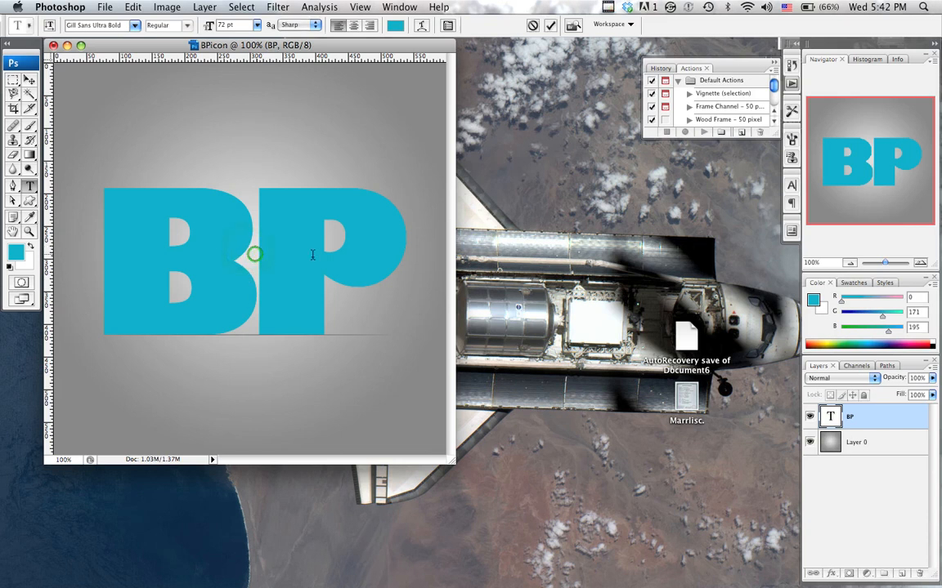
drag(122, 247, 400, 257)
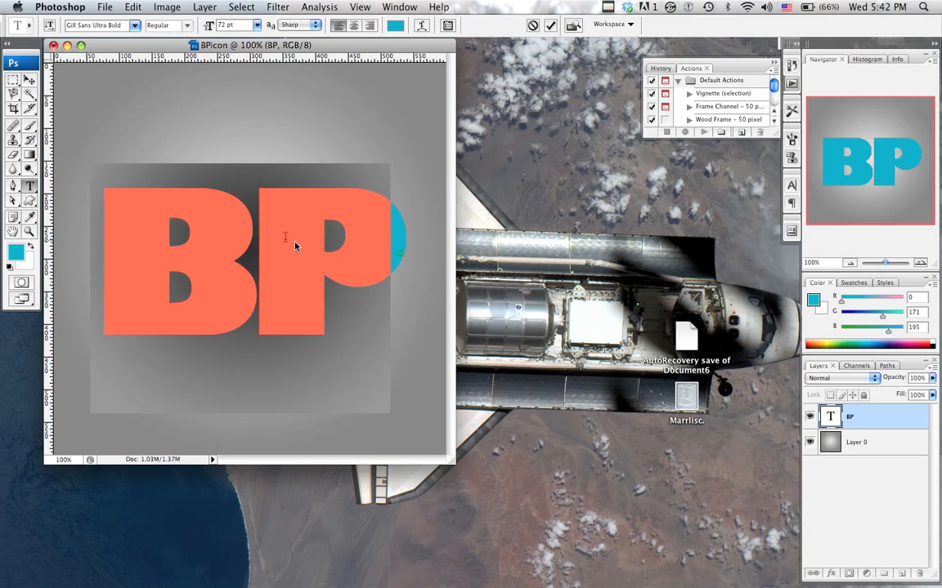
click(135, 25)
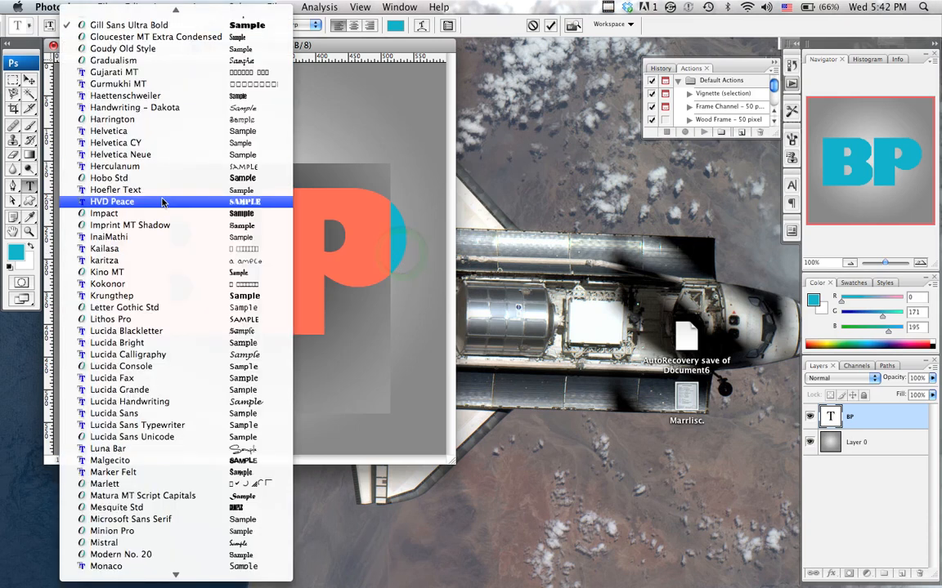
scroll(163, 202, up, 10)
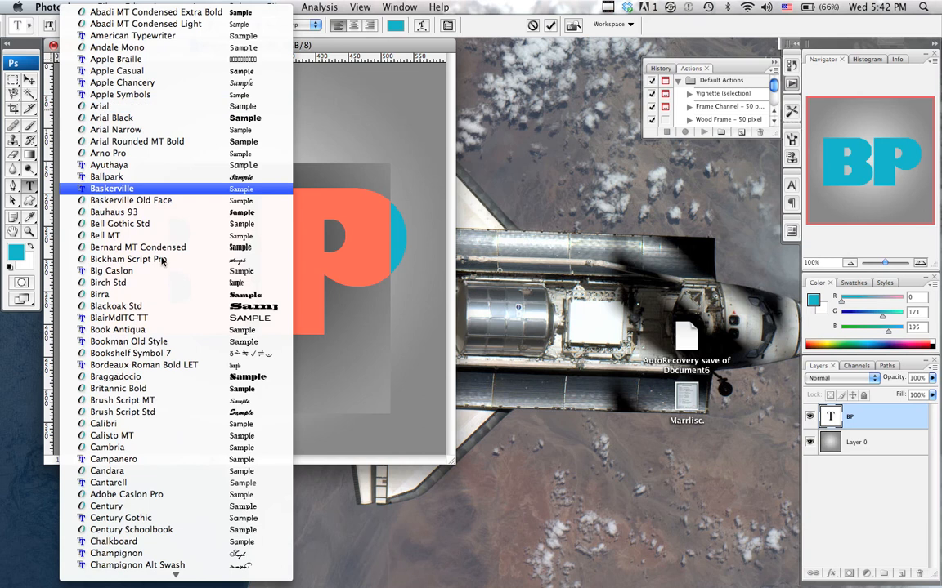
scroll(149, 270, down, 15)
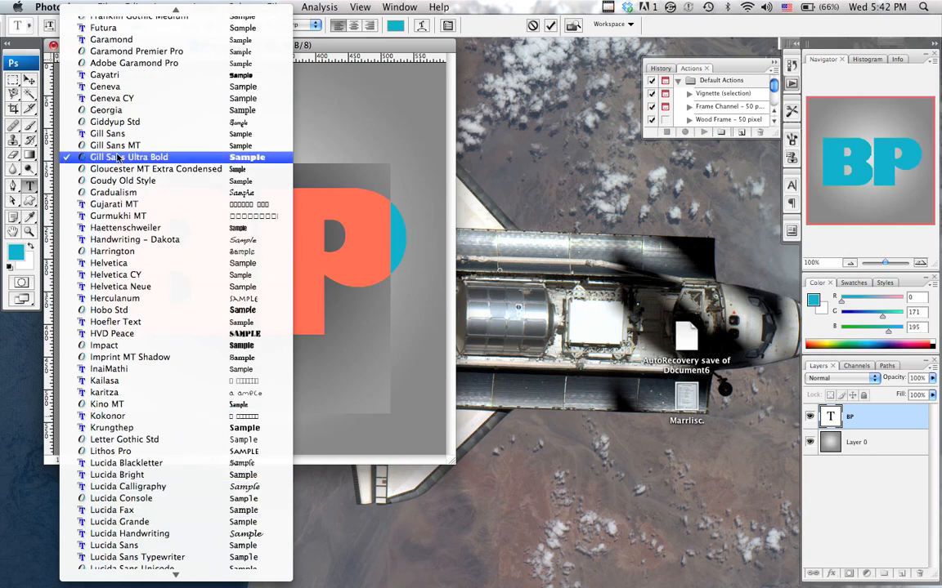
click(110, 263)
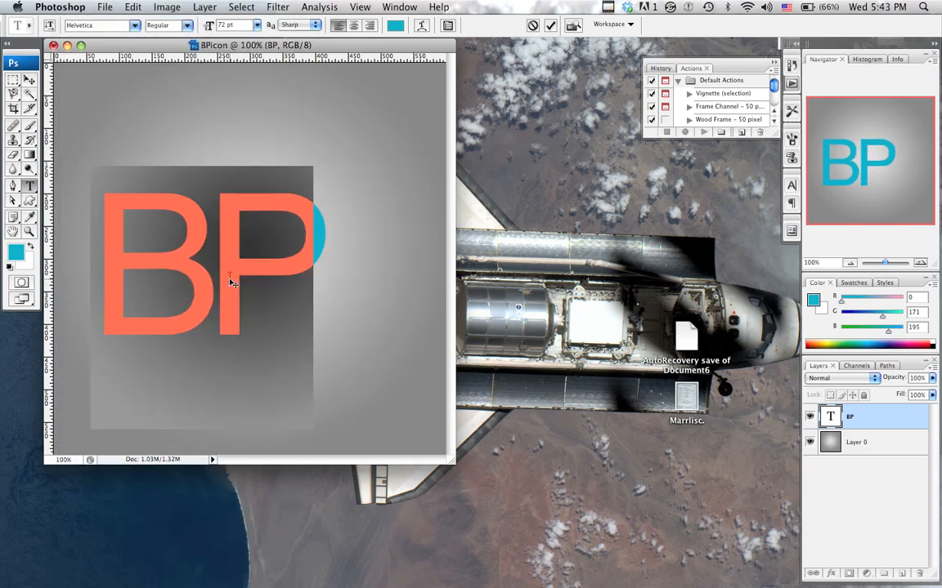
Step: Set the BP text's font style to Bold and its anti-aliasing to Strong
click(176, 25)
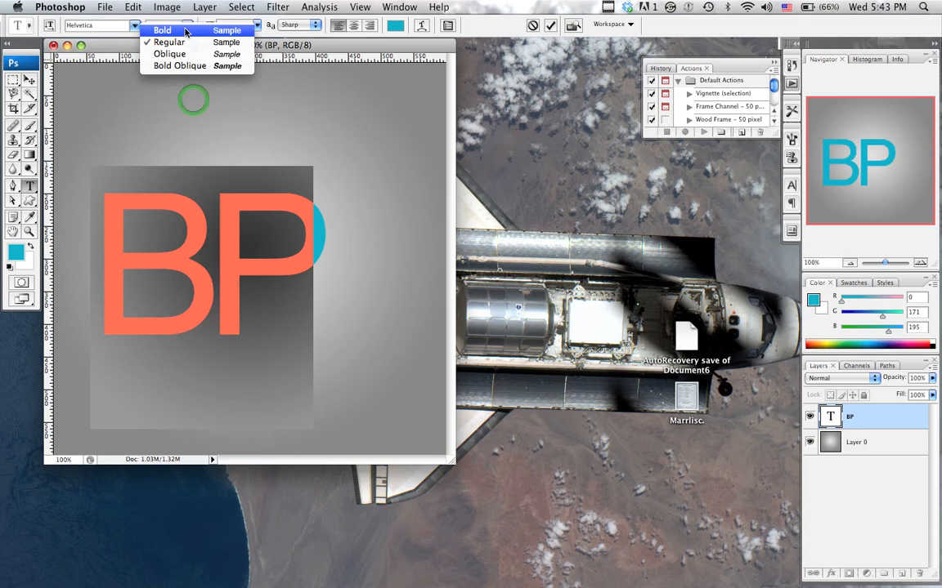
click(186, 31)
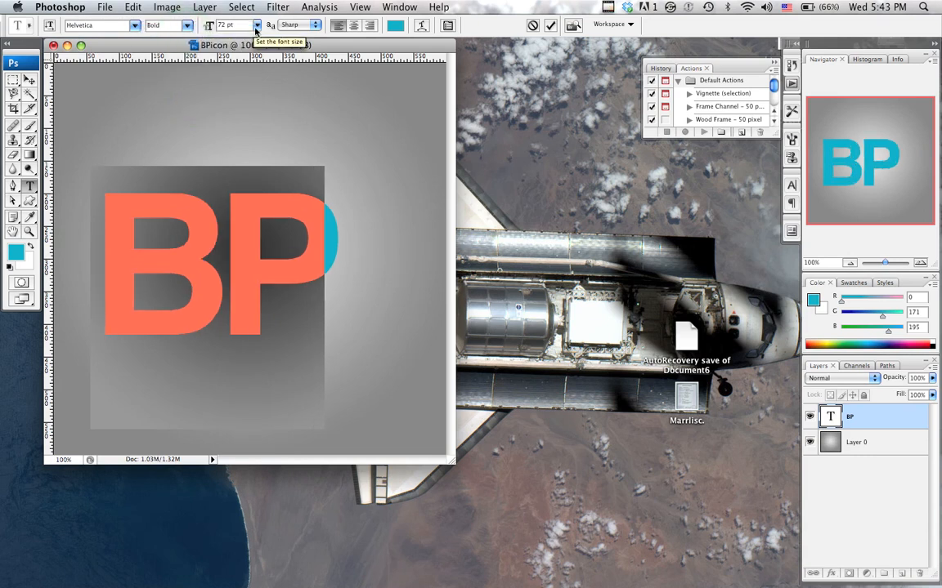
click(290, 25)
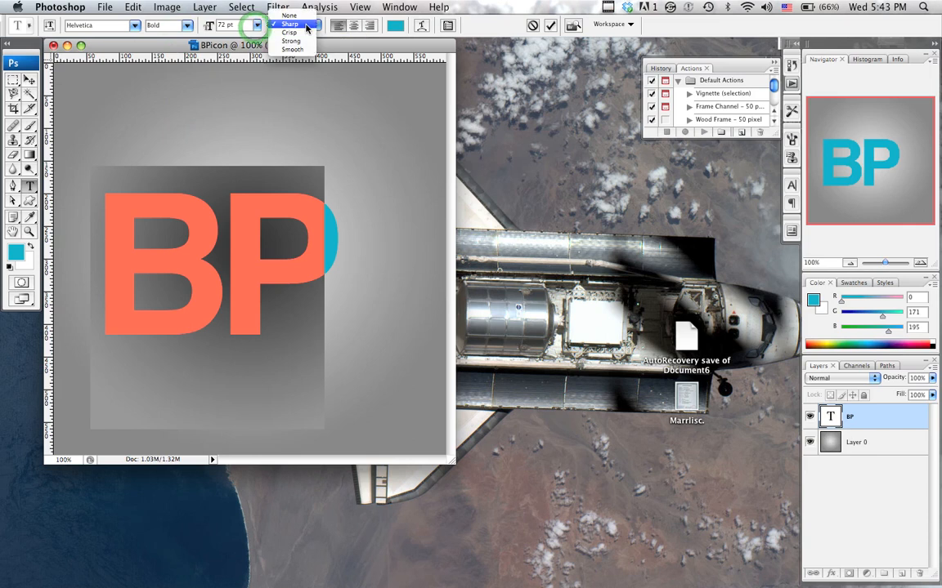
click(295, 41)
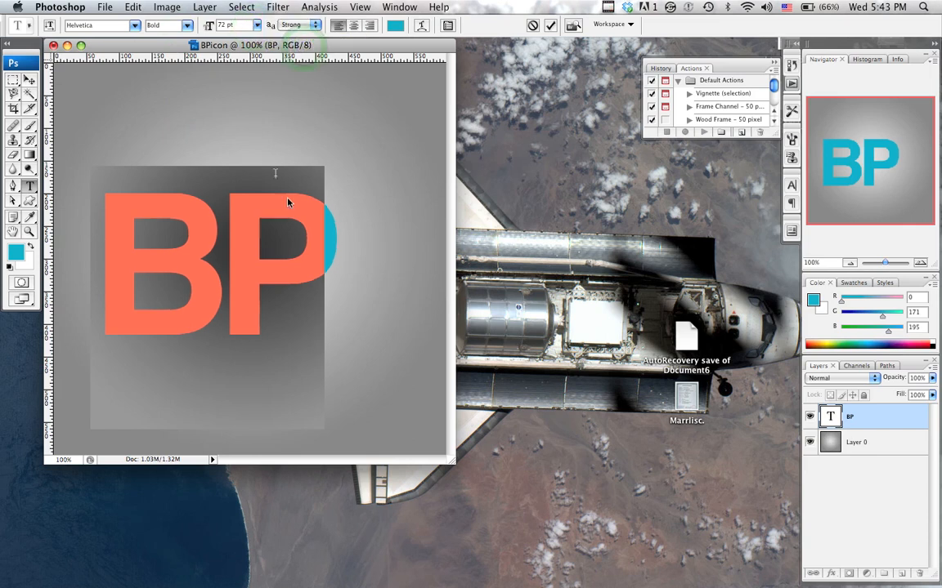
Step: Set the font size of the BP text to 125 pt
click(256, 27)
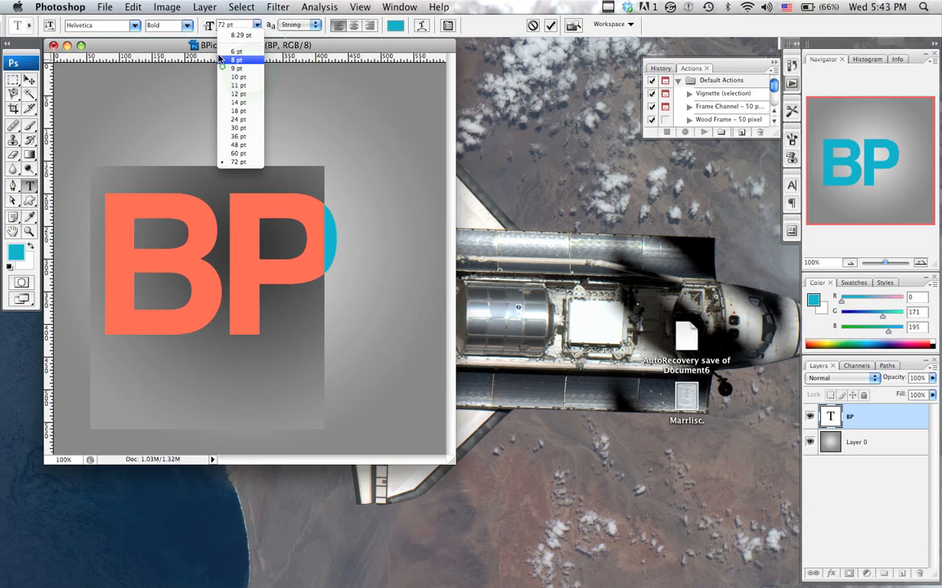
click(221, 26)
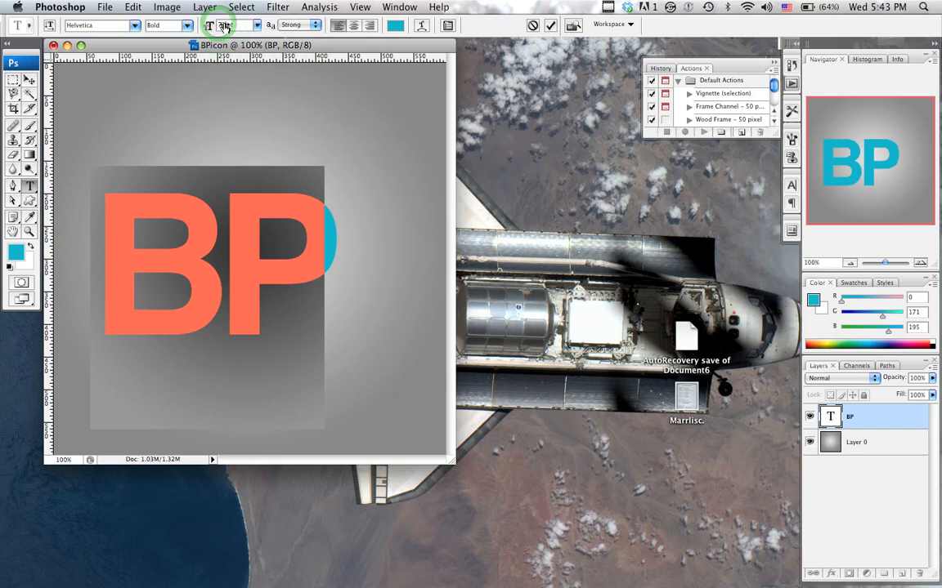
text(125)
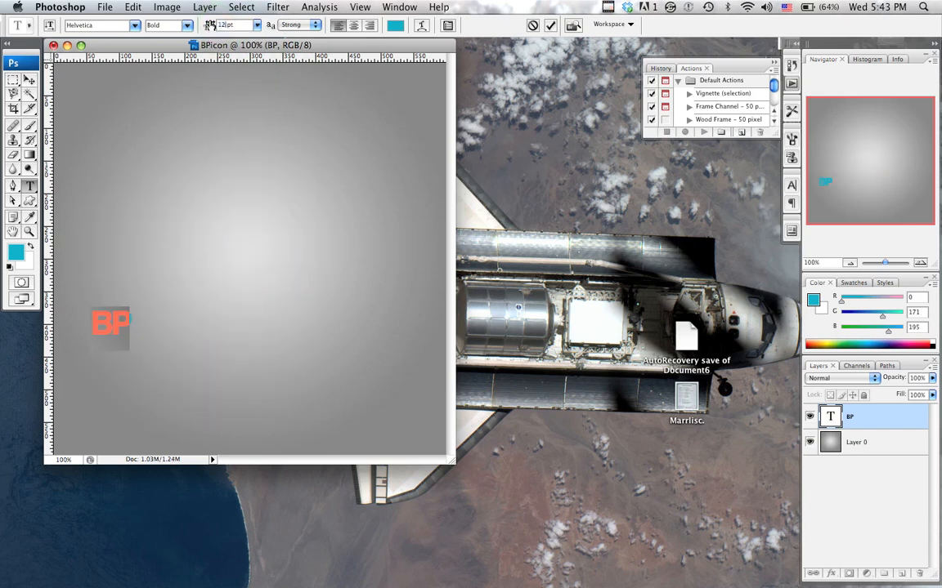
key(Return)
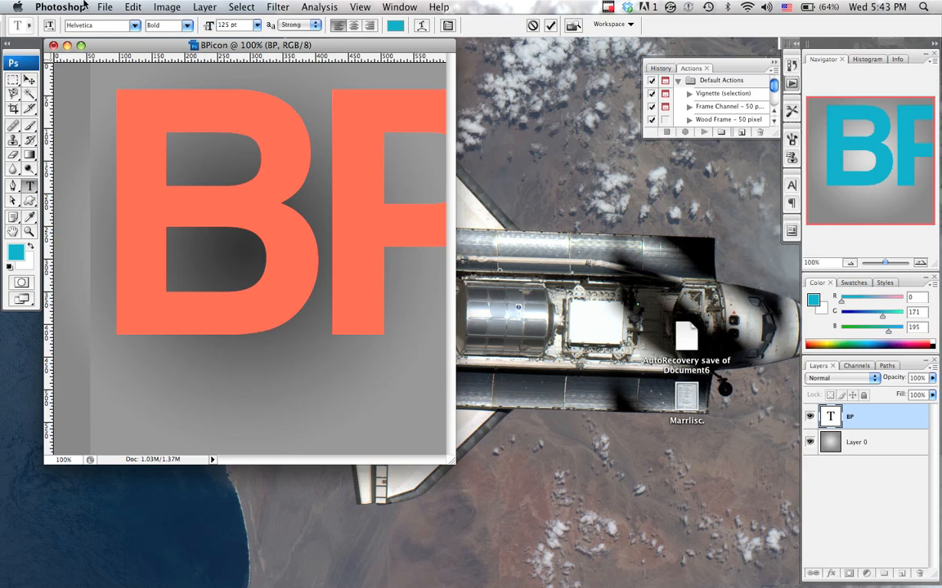
Step: Move the enlarged BP text so it spans the center of the canvas, and switch back to the Type tool
click(28, 80)
drag(237, 216, 196, 253)
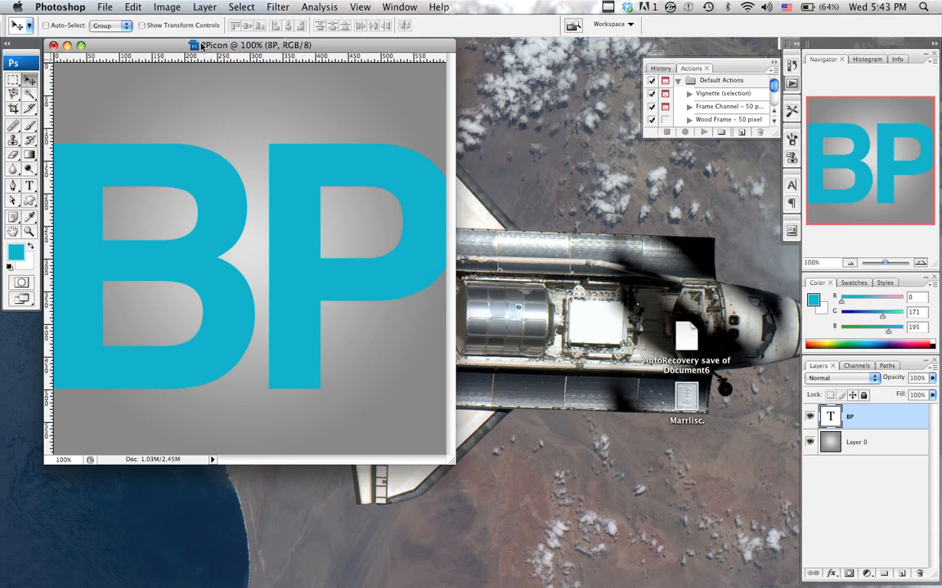
click(28, 186)
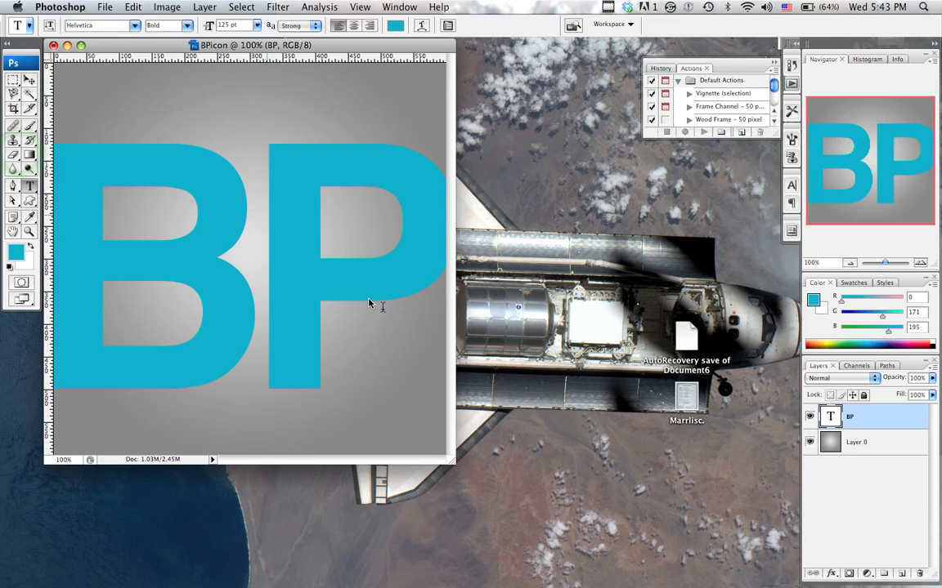
Step: Enlarge the document window, set the BP text's font size to 110 pt, and move the text back to the middle of the canvas
drag(452, 462, 584, 533)
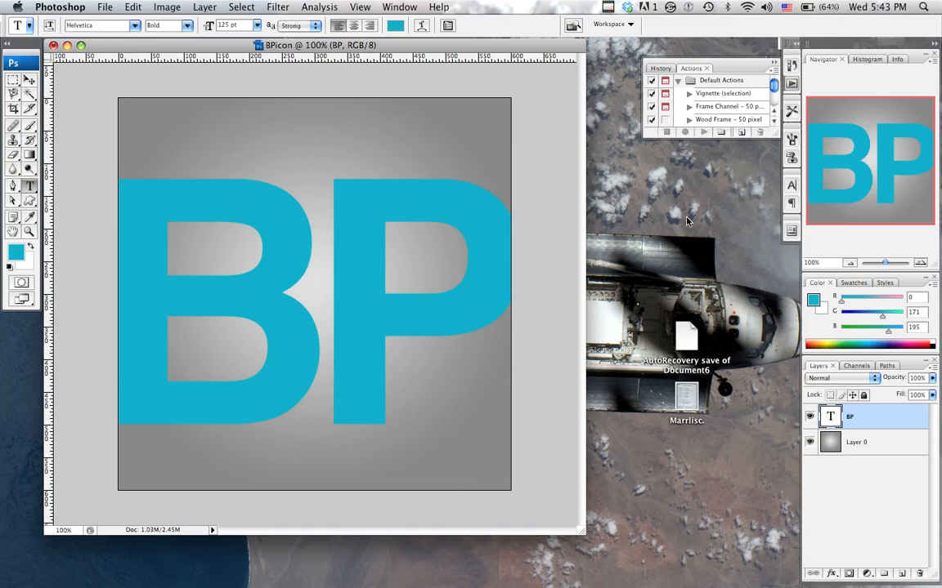
click(791, 188)
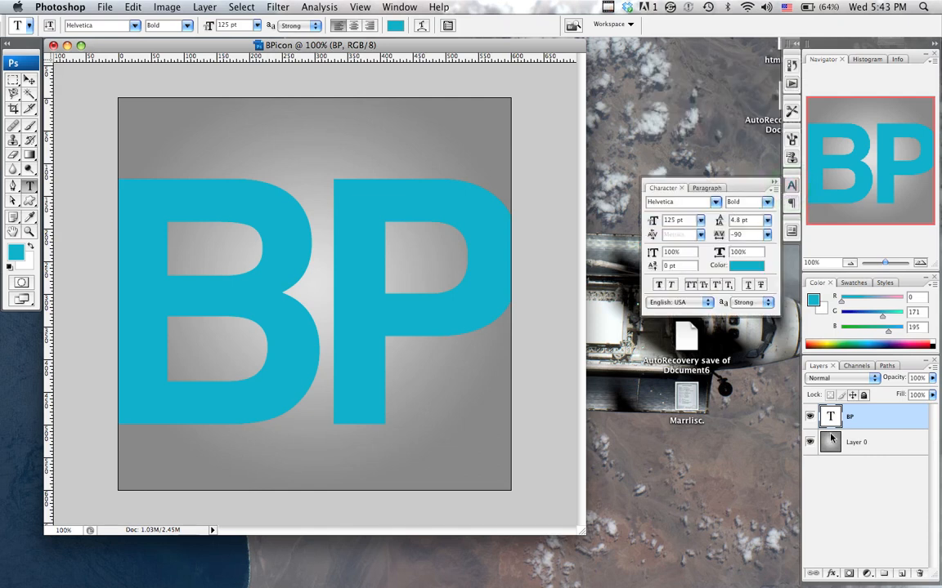
drag(685, 217, 667, 220)
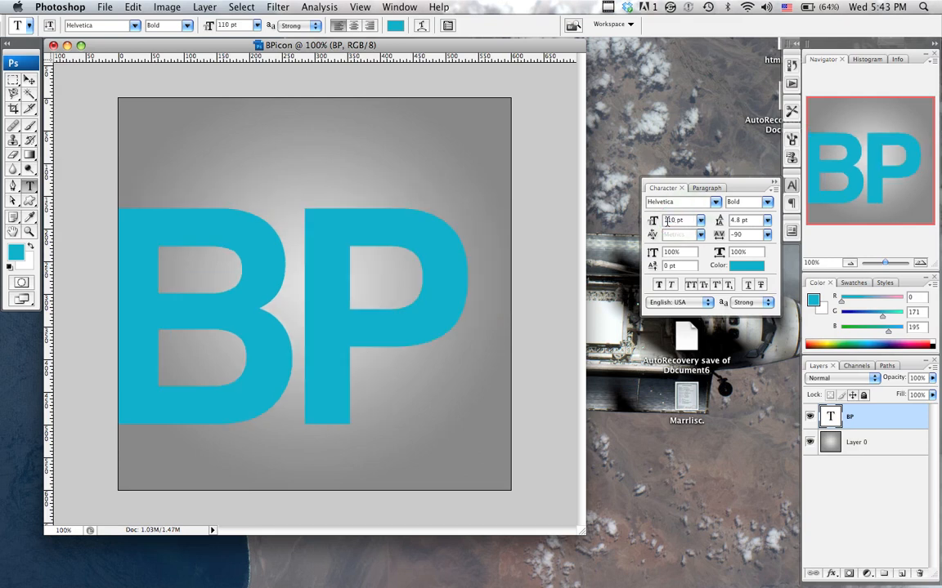
click(253, 268)
click(28, 79)
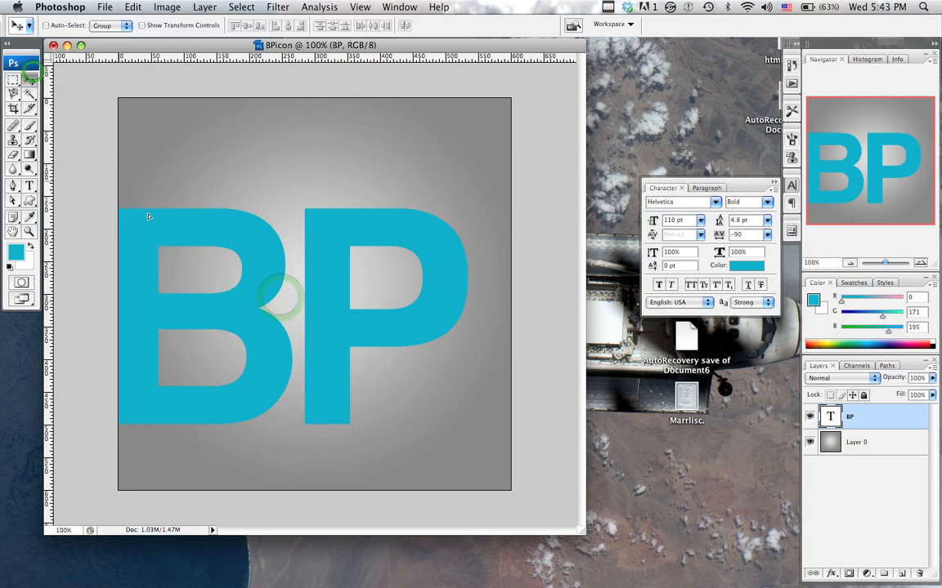
drag(202, 281, 232, 254)
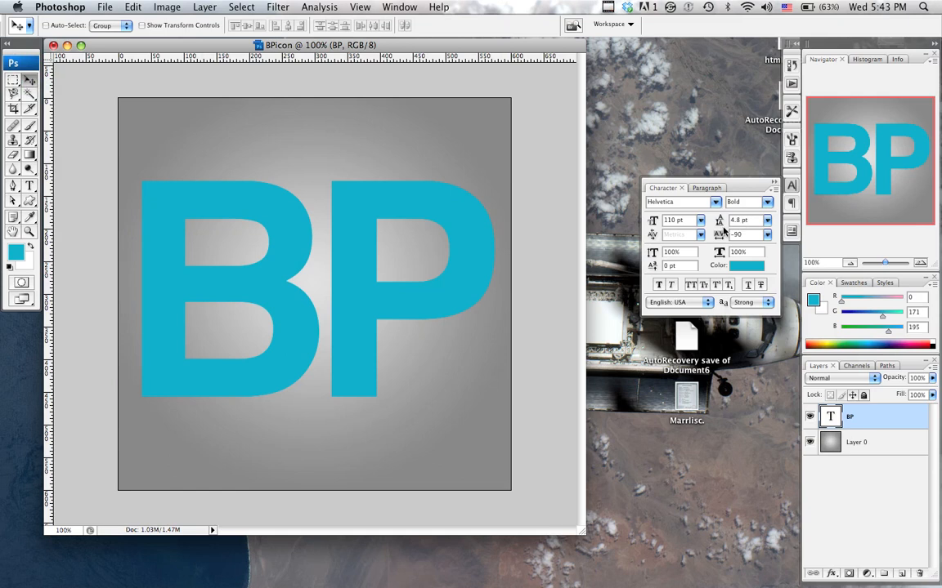
Step: Set the BP text's tracking to -200 so the letters overlap, and move the tightened text back to the canvas center
click(765, 235)
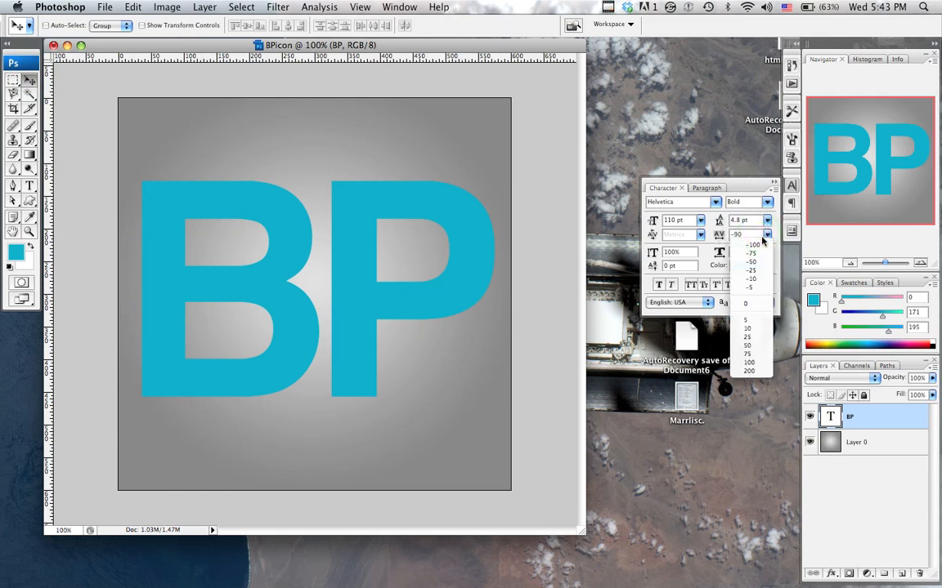
click(754, 245)
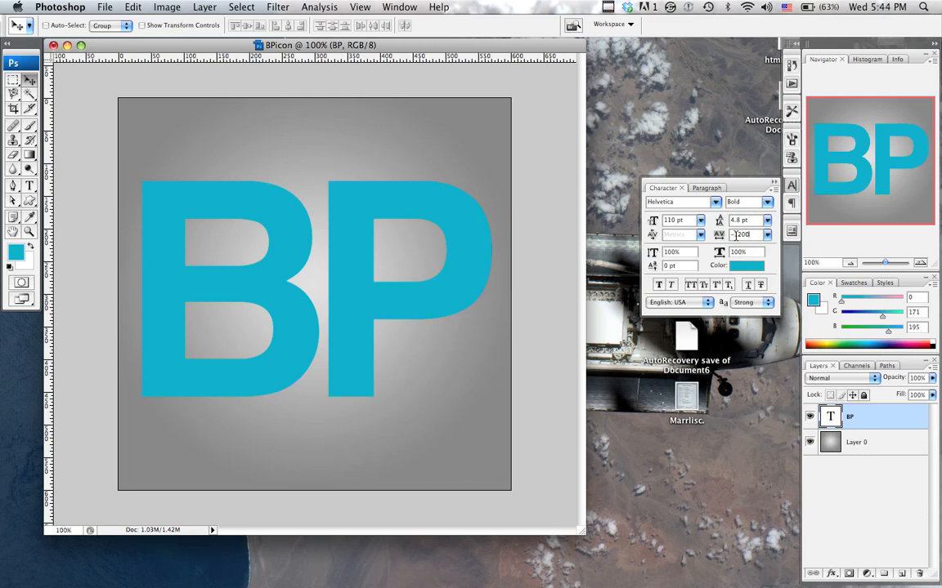
text(-200)
key(Return)
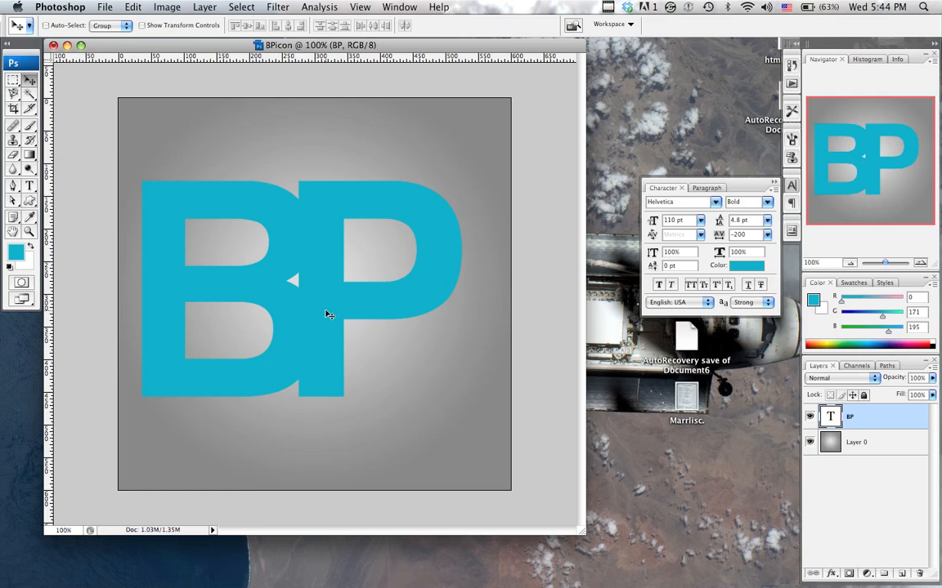
drag(305, 300, 333, 308)
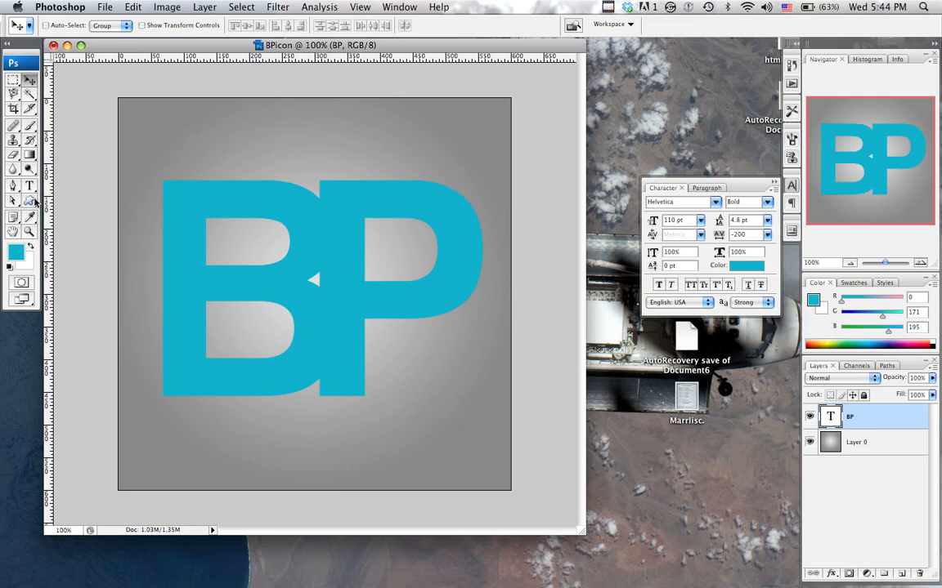
click(420, 248)
click(744, 267)
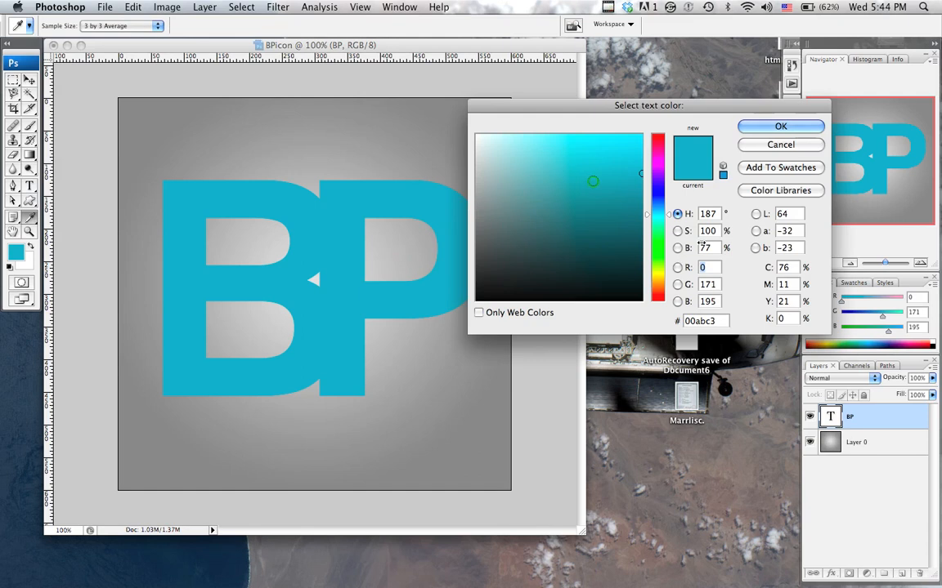
click(787, 145)
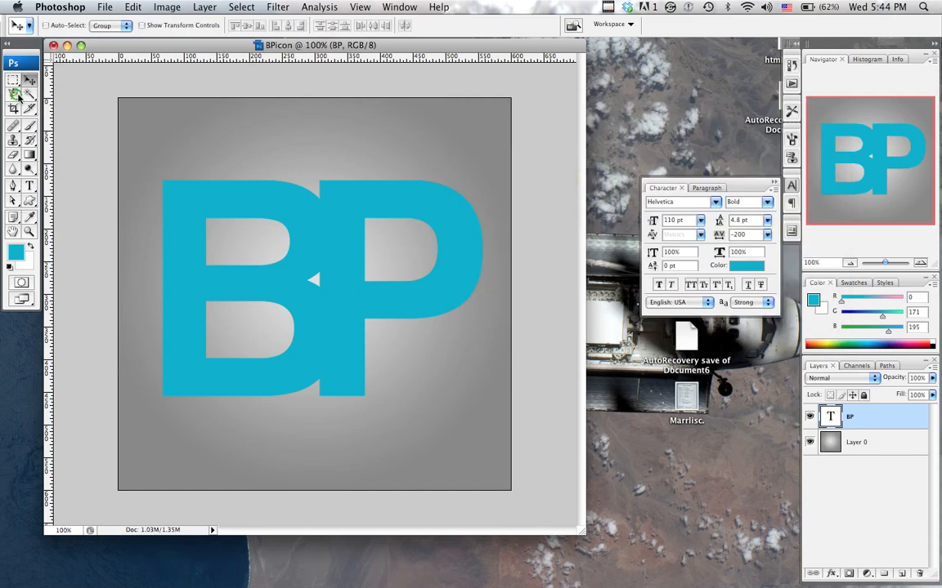
Step: Select the BP lettering, recolor it to medium gray 959595, and nudge the text slightly on the canvas
click(29, 186)
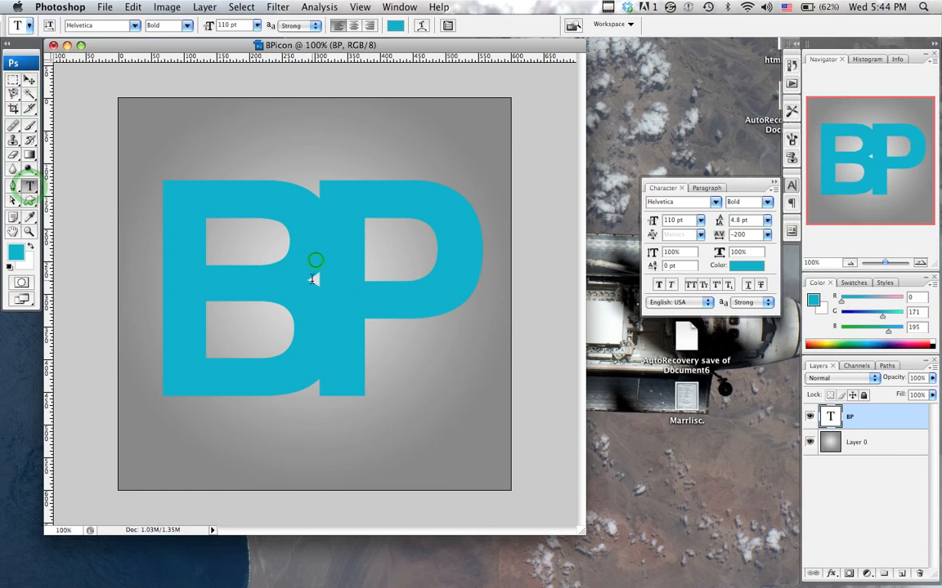
drag(170, 279, 426, 282)
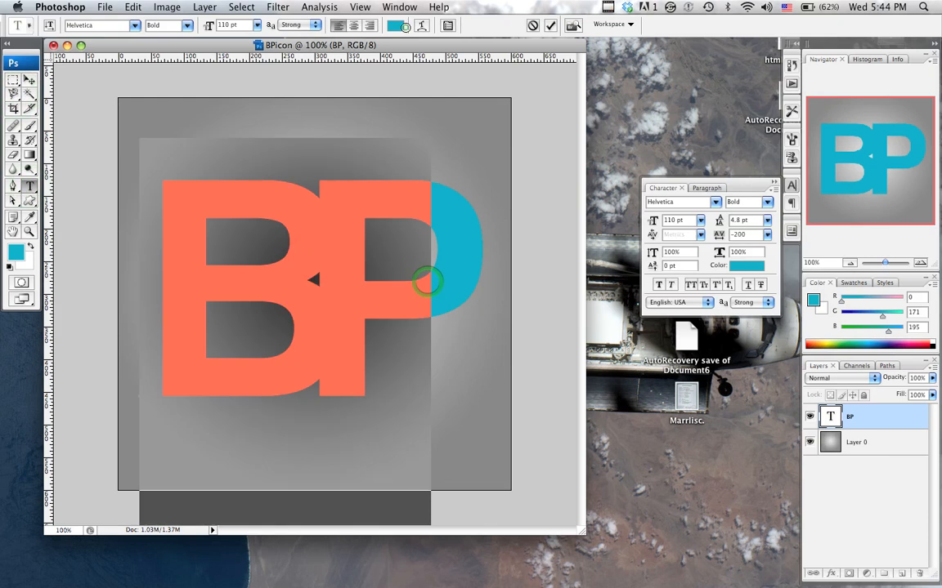
click(395, 26)
drag(616, 246, 476, 206)
click(279, 329)
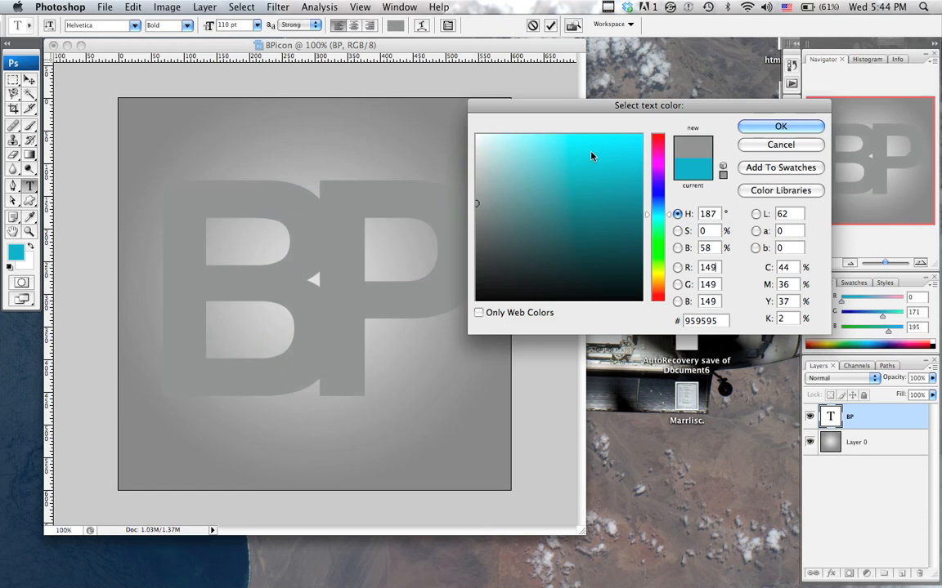
click(778, 127)
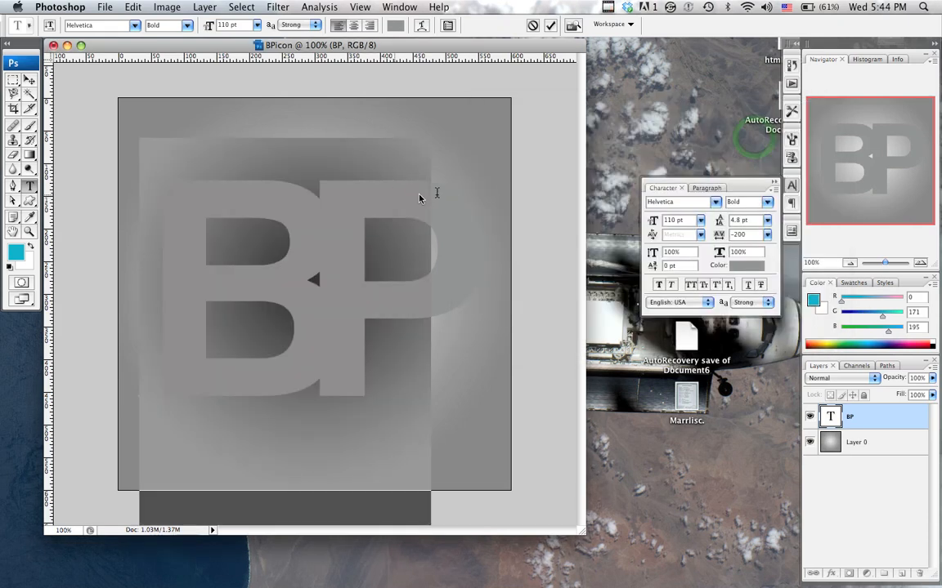
click(29, 79)
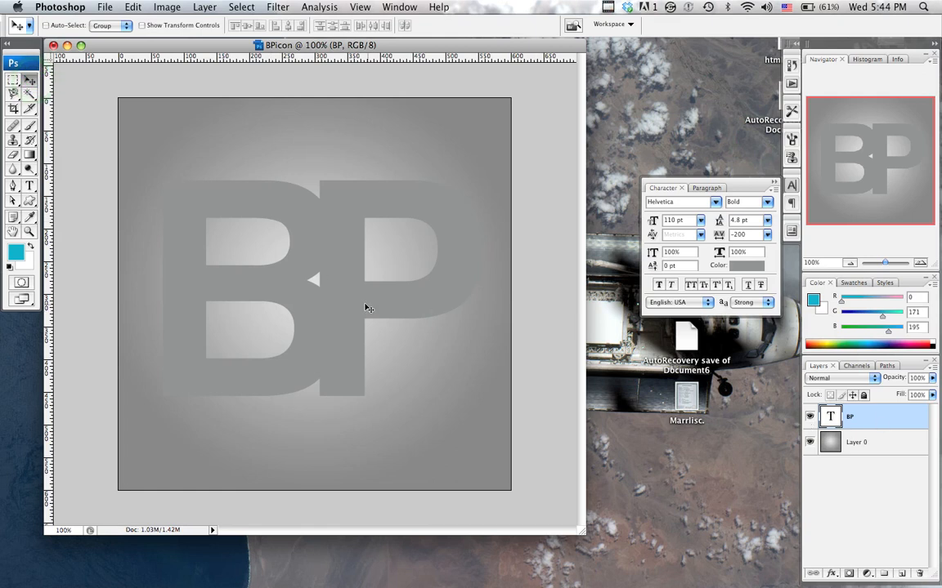
mouse_move(353, 301)
mouse_down()
mouse_move(298, 351)
mouse_move(433, 249)
mouse_move(325, 362)
mouse_move(357, 309)
mouse_move(349, 302)
mouse_up()
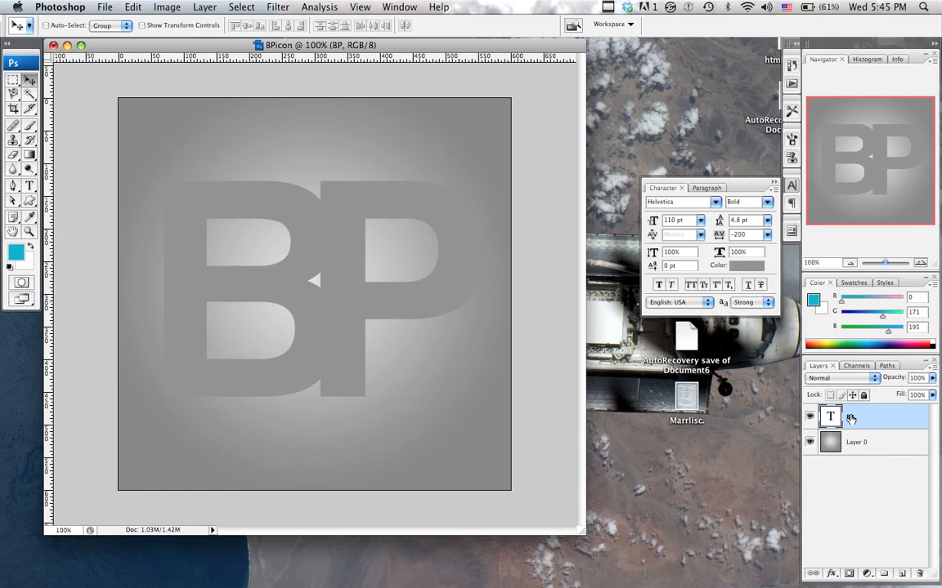
Step: Move the gradient layer above the BP text layer and return it beneath the text
drag(853, 444, 838, 419)
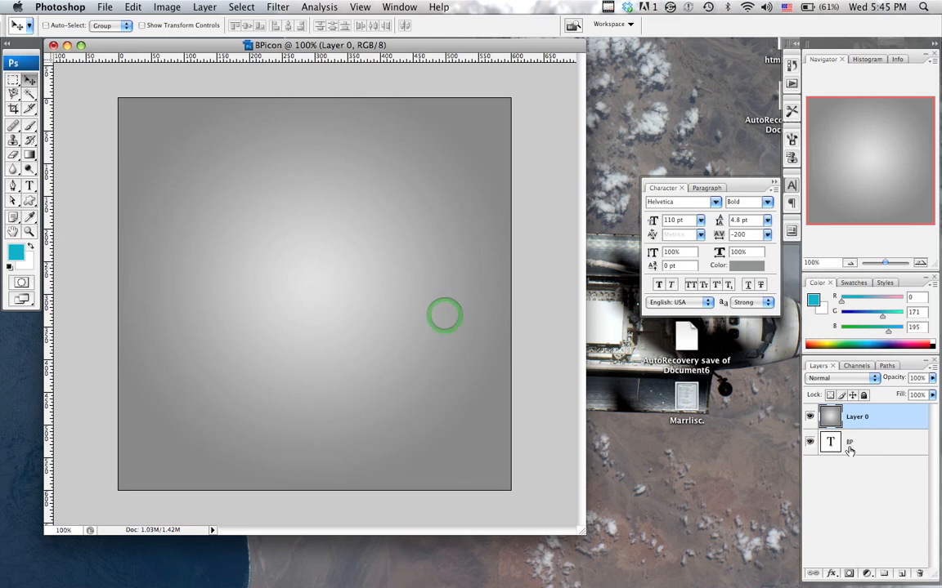
drag(850, 417, 850, 452)
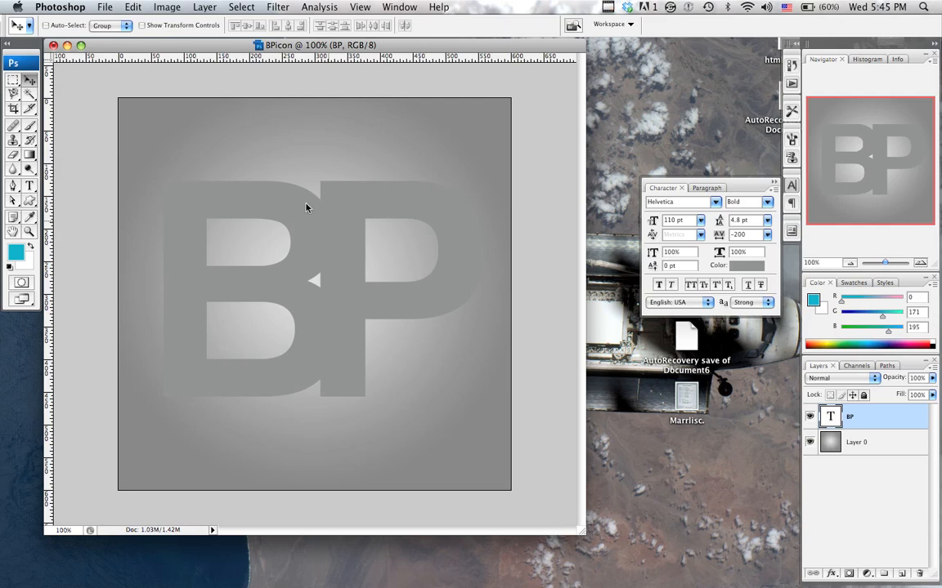
Step: Start saving the document under a new name and choose the home folder as the location
click(104, 7)
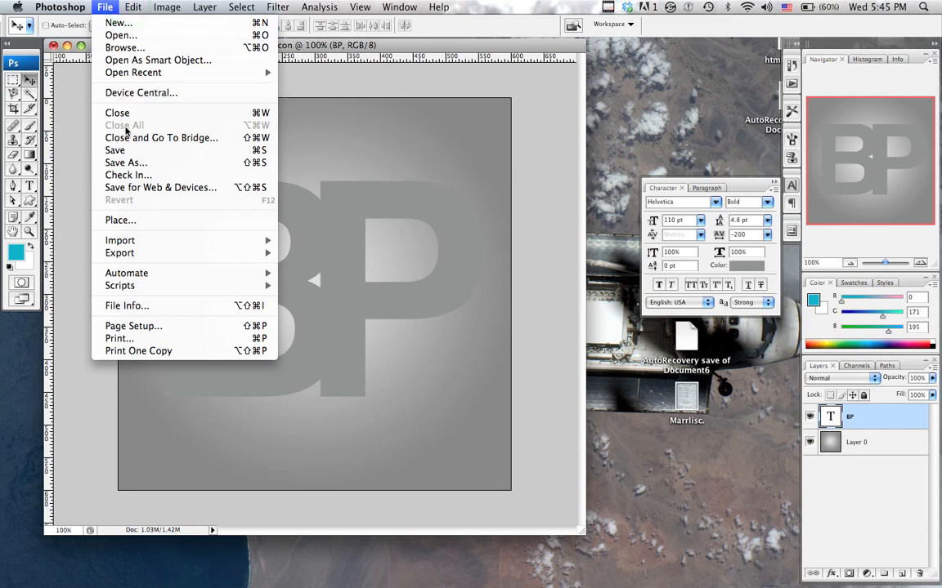
click(125, 162)
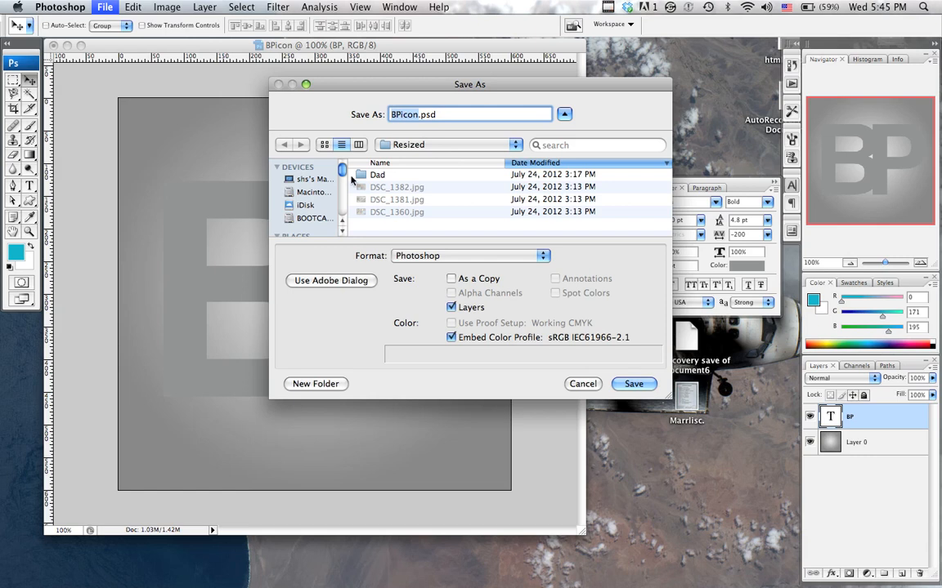
scroll(306, 177, down, 5)
scroll(340, 193, down, 1)
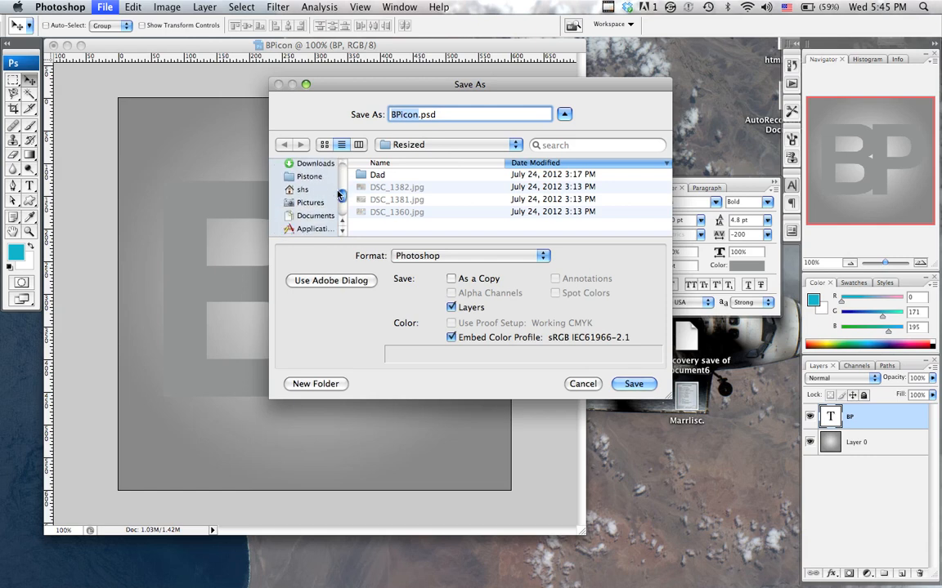
click(291, 190)
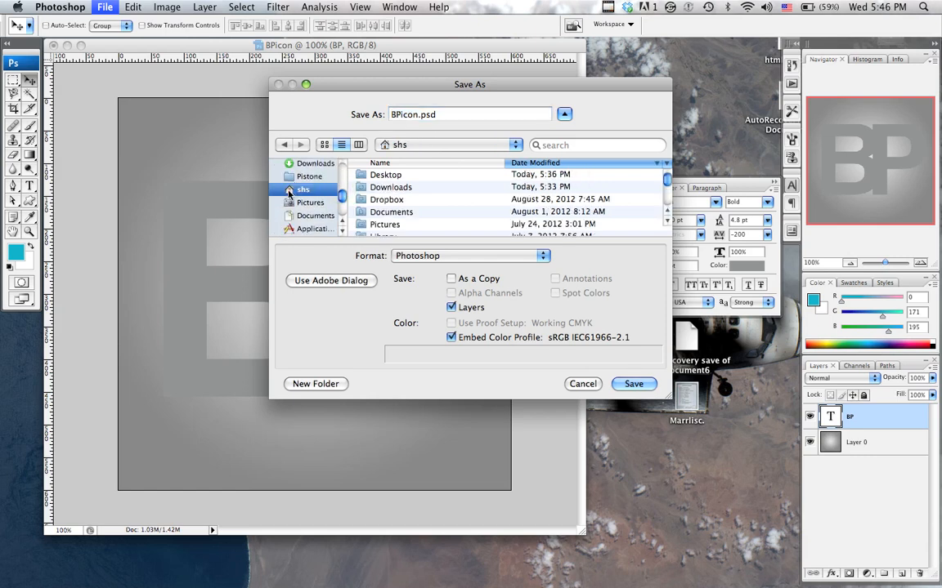
Step: Create a new folder named 9-5-12BPicon inside the home folder
click(316, 383)
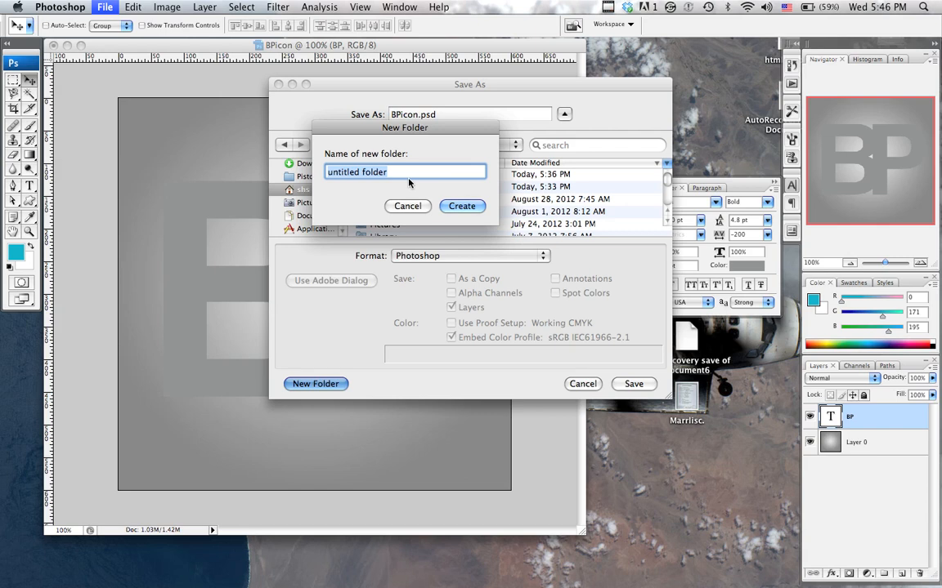
text(BPicon)
key(Left)
key(Left)
key(Left)
key(Left)
key(Left)
key(Left)
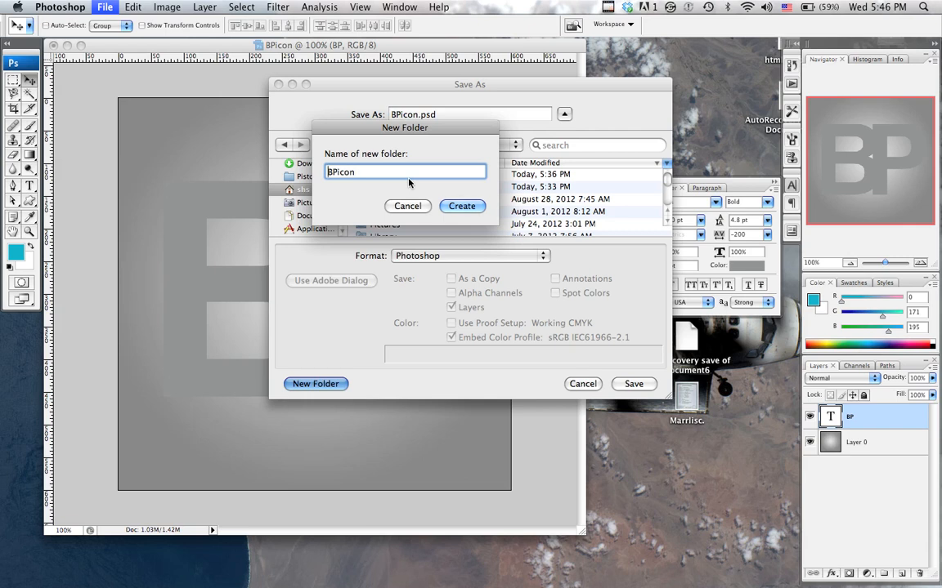
text(9-)
click(876, 6)
click(876, 6)
text(5-12)
click(462, 206)
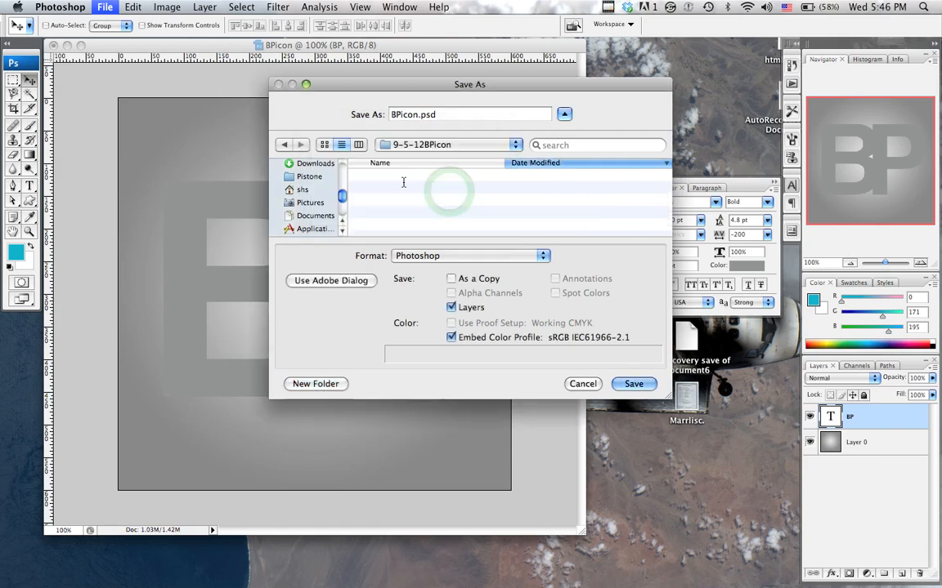
Step: Save the document in Photoshop format as 9-5-12BPicon.psd in the new folder, keeping its layers
click(392, 115)
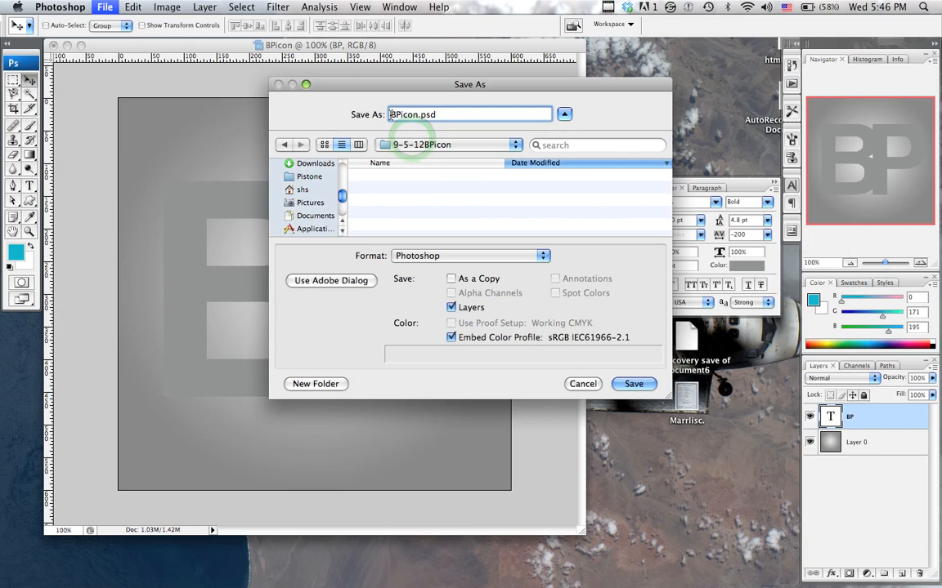
text(9-5-12)
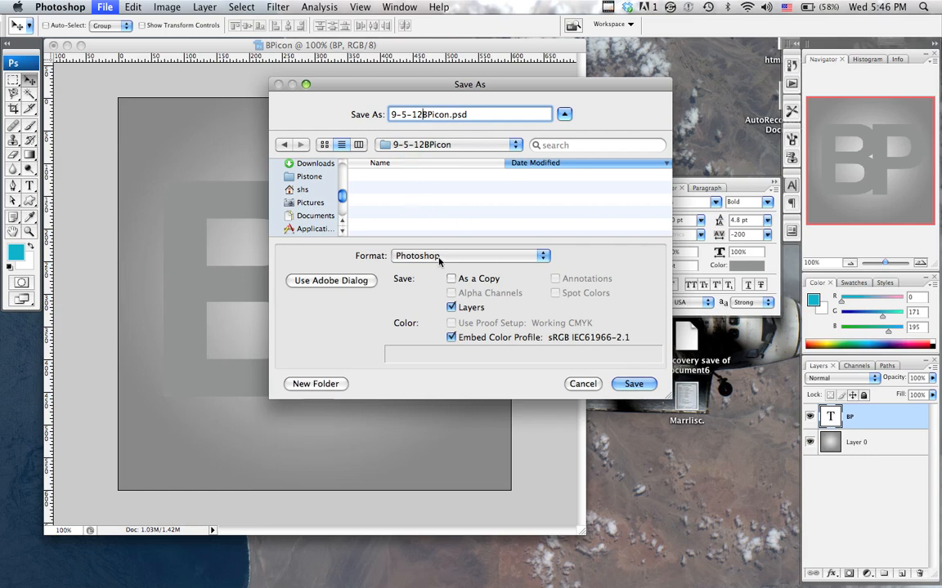
key(Return)
click(603, 199)
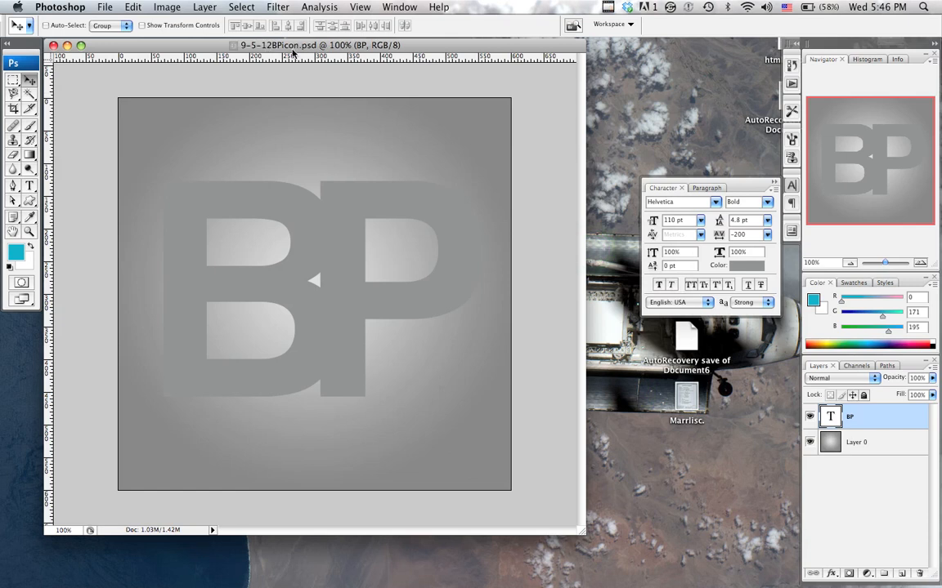
Step: Save a copy of the document in JPEG format as 9-5-12BPicon.jpg in the 9-5-12BPicon folder
click(105, 7)
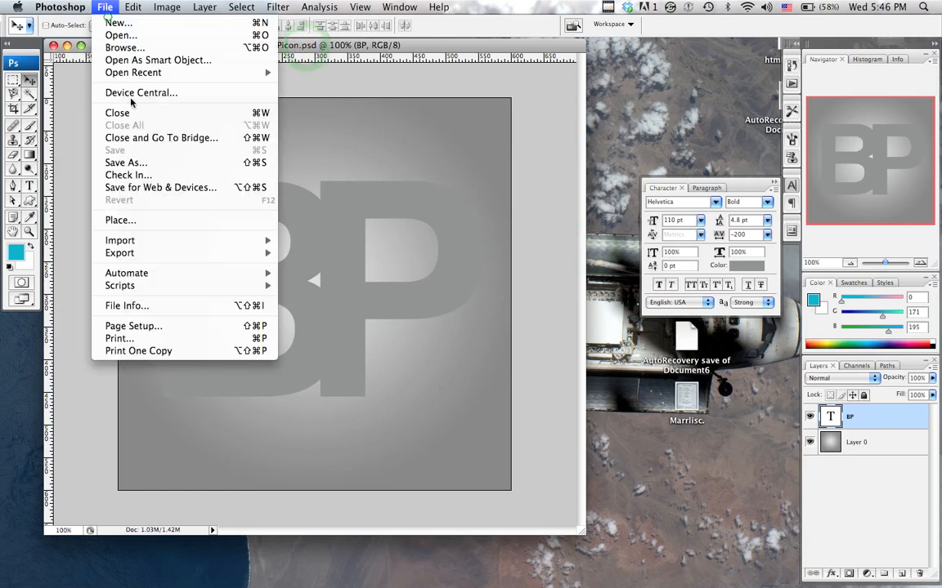
click(137, 163)
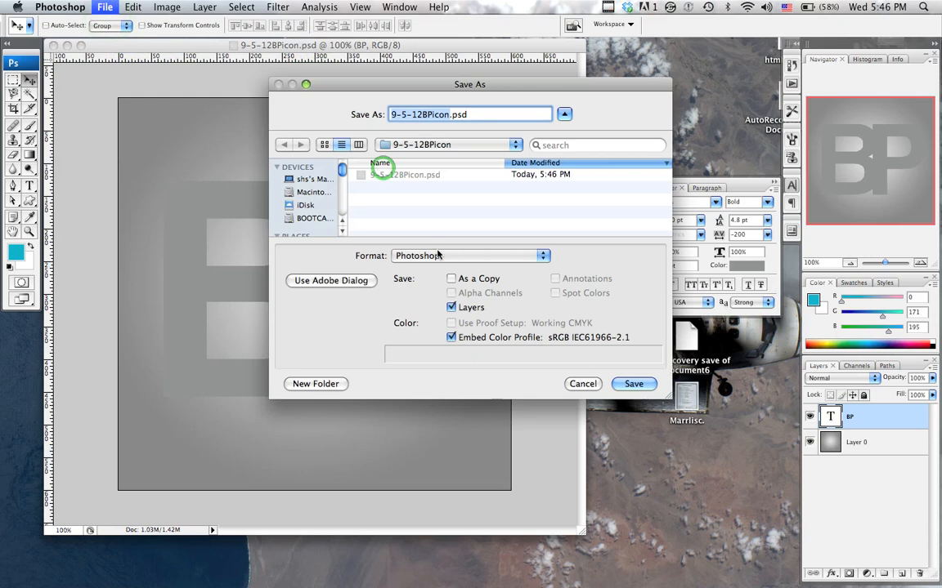
click(439, 256)
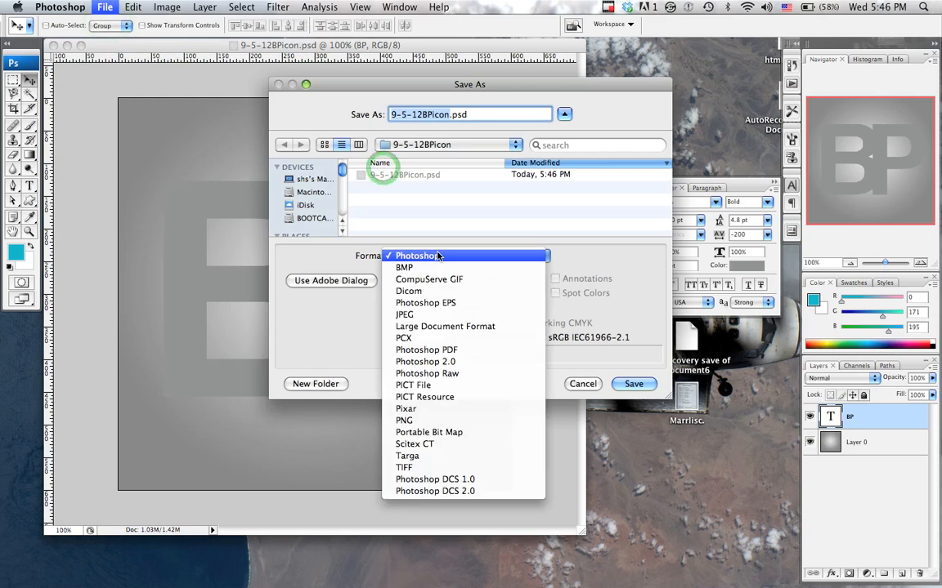
click(424, 320)
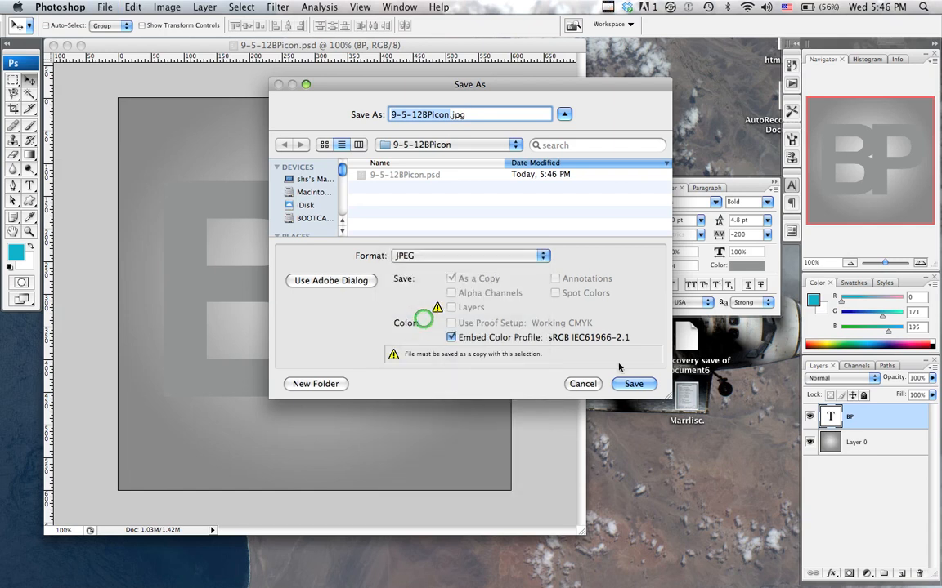
click(634, 383)
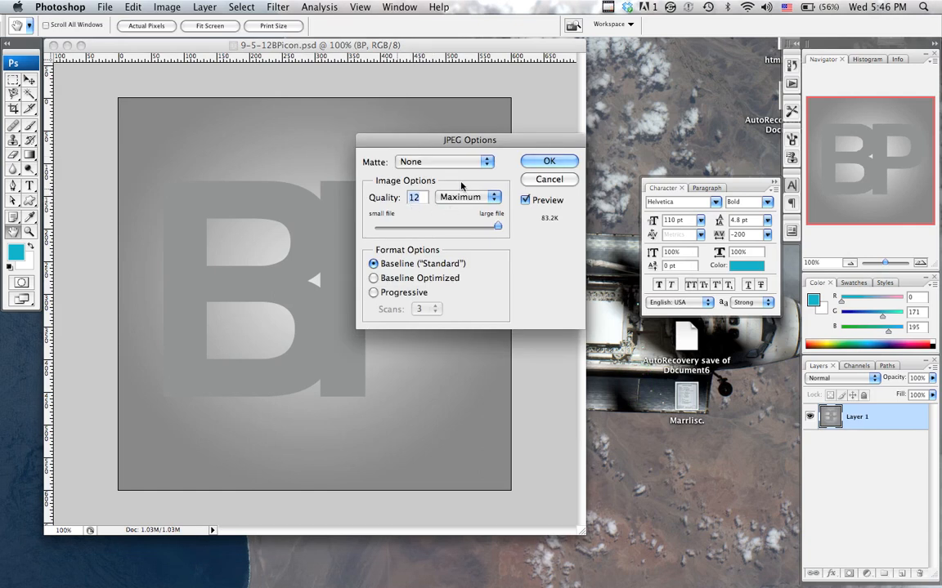
Step: Try JPEG quality 7, then restore Maximum quality 12 and finish the export with Baseline ("Standard") format
click(548, 160)
drag(493, 225, 447, 226)
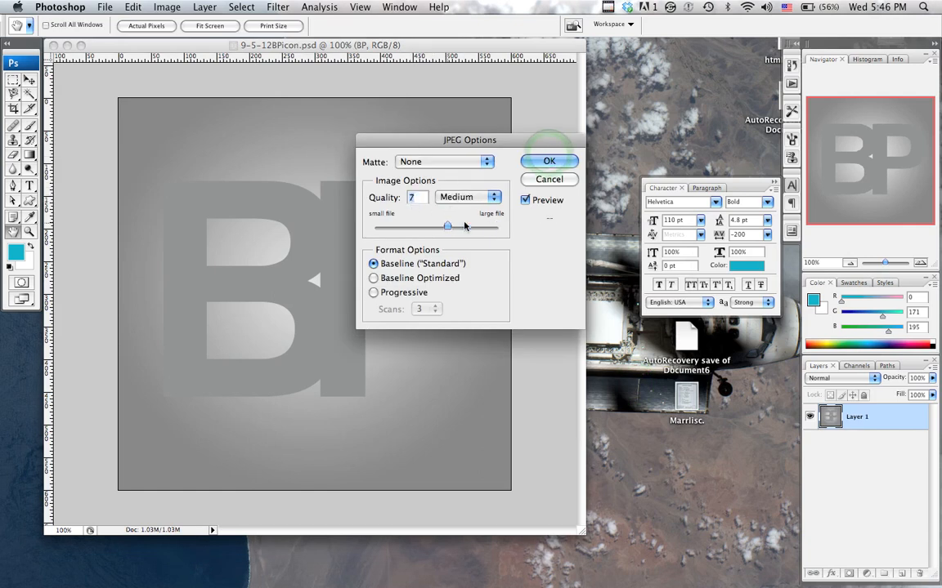
click(549, 219)
key(Up)
key(Up)
key(Up)
key(Up)
key(Up)
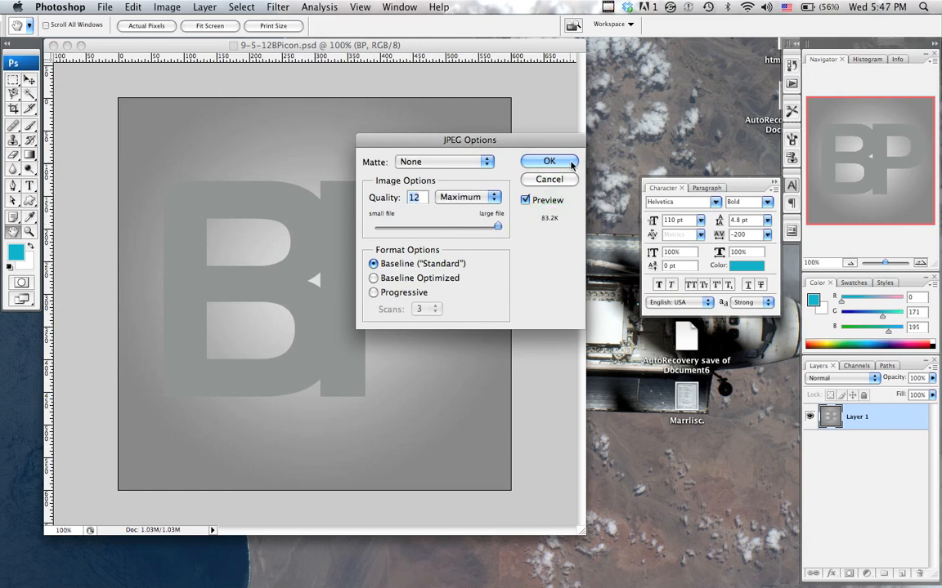
click(559, 161)
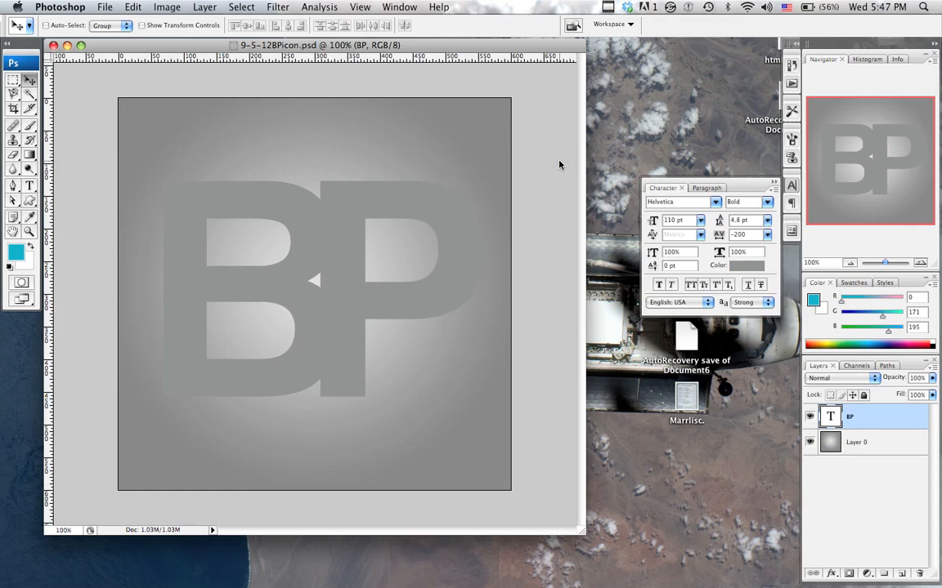
Step: Switch to Finder and open the 9-5-12BPicon folder inside the home folder
mouse_move(365, 586)
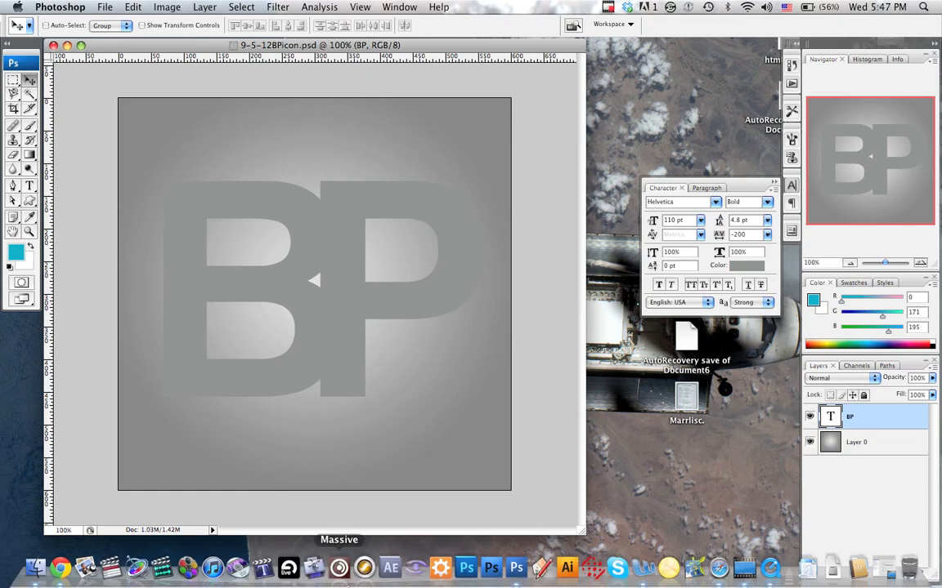
click(36, 566)
drag(180, 117, 391, 117)
scroll(424, 245, down, 1)
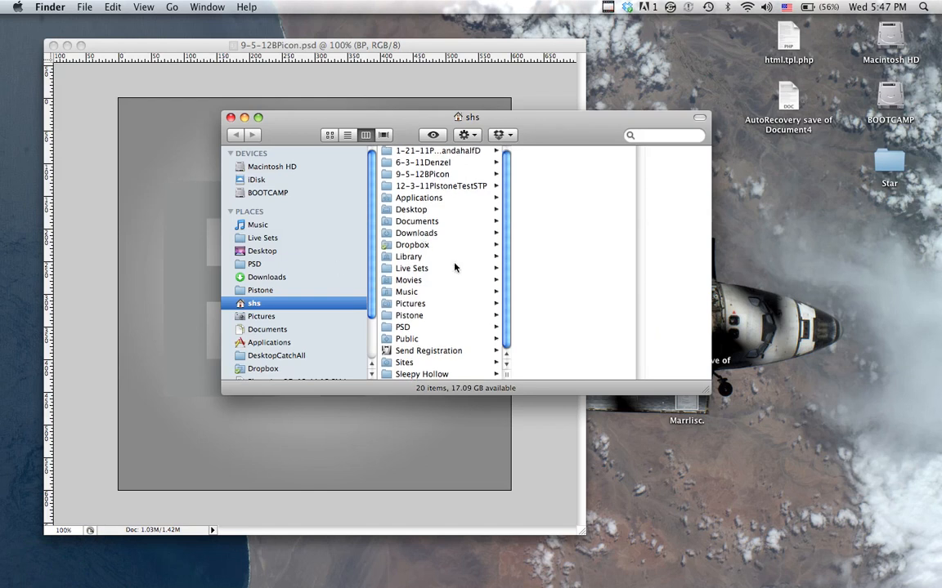
click(413, 177)
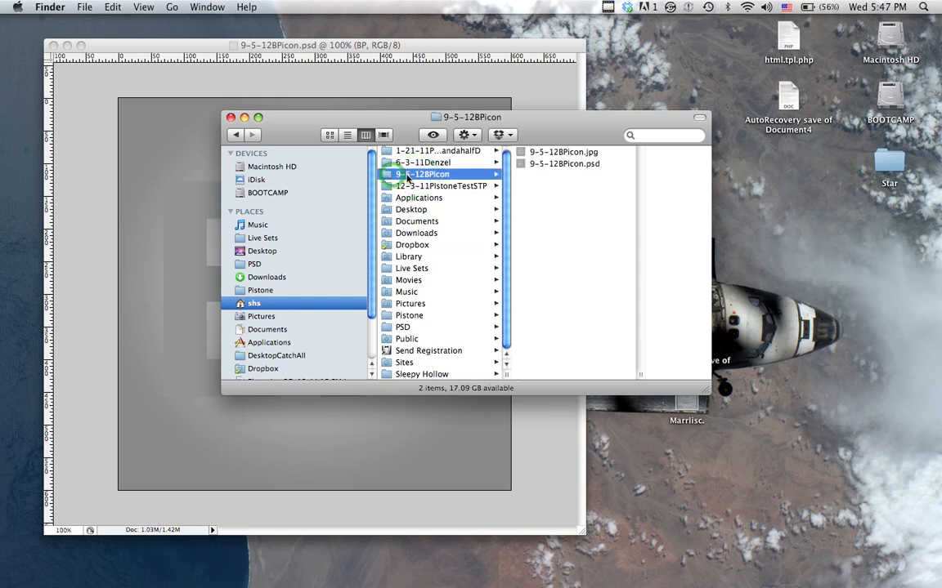
Step: Check the saved JPEG and PSD files in the folder and open a large preview of 9-5-12BPicon.jpg
click(567, 154)
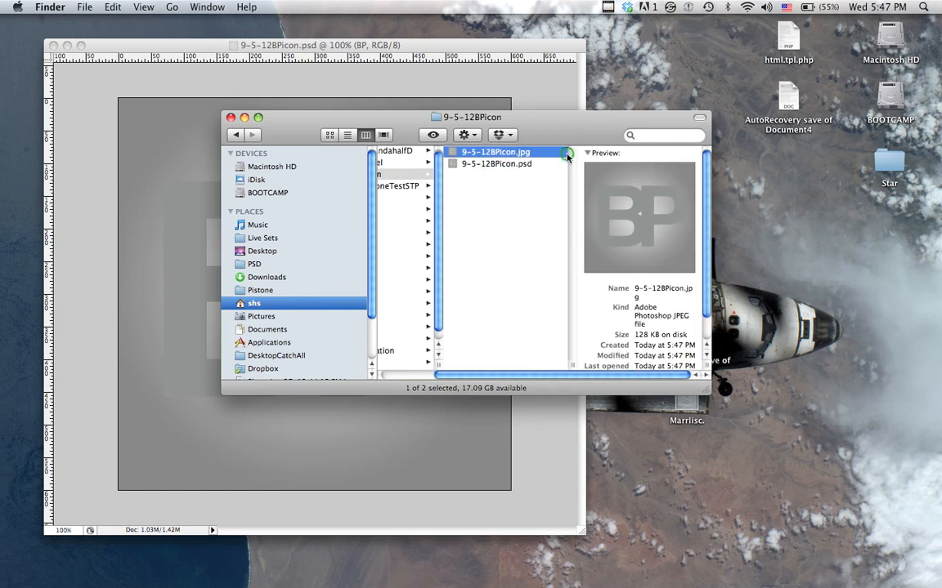
click(524, 165)
click(501, 153)
key(space)
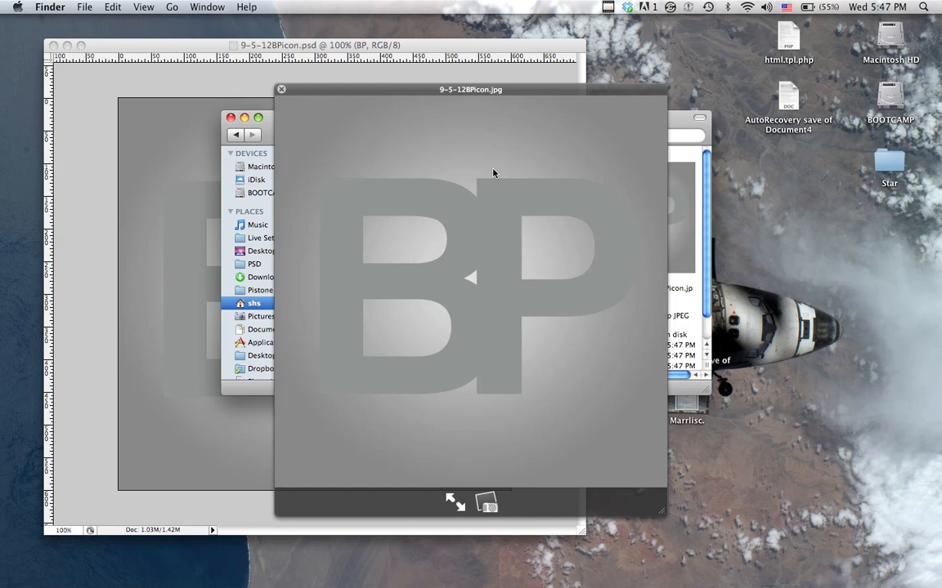